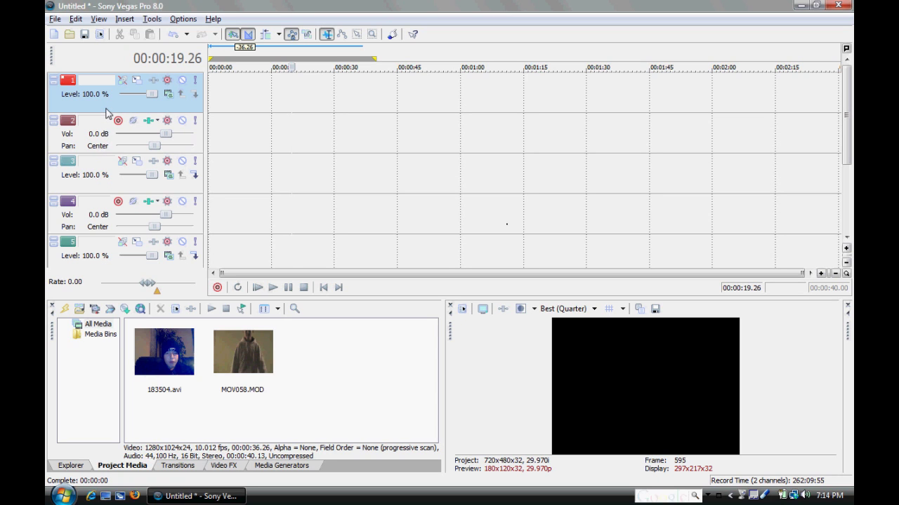
Step: Delete all tracks, leaving only the two imported clips in Project Media
key(Delete)
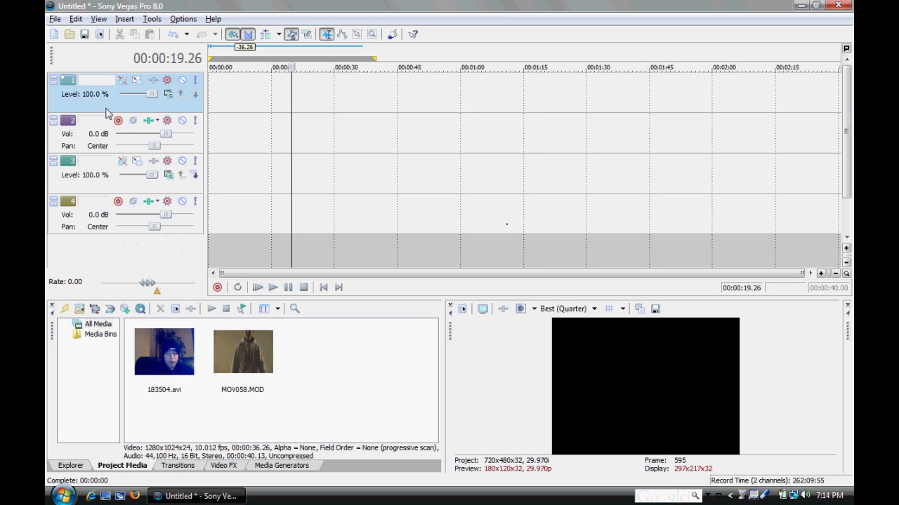
key(Delete)
key(Delete)
key(Delete)
key(Delete)
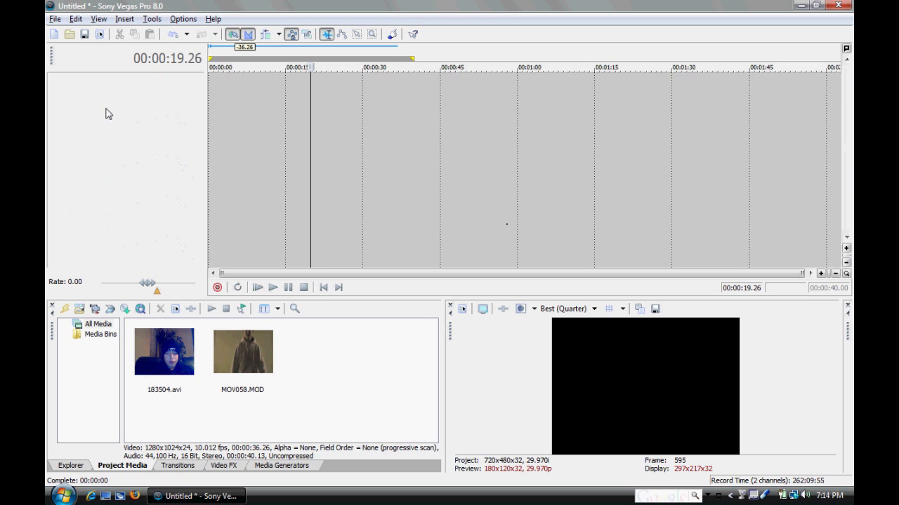
Step: Insert a video track and place 183504.avi with its audio at the timeline start
right_click(246, 102)
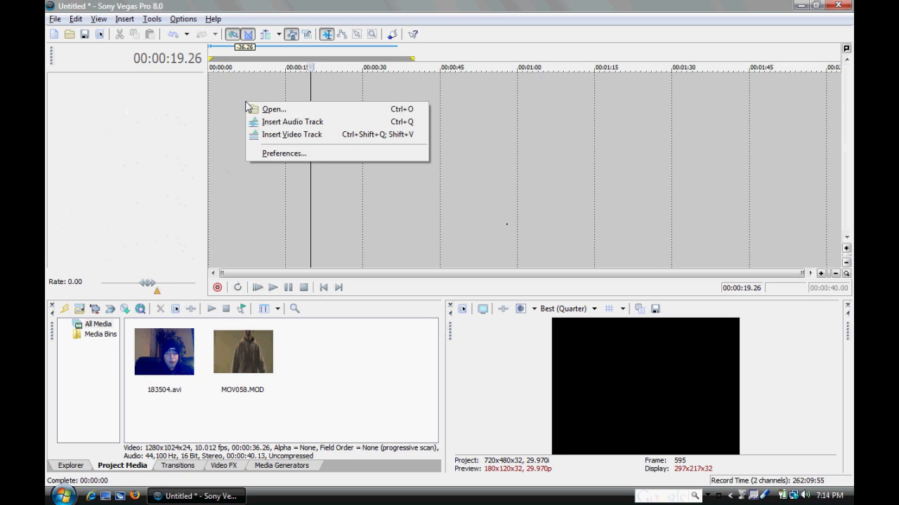
click(264, 134)
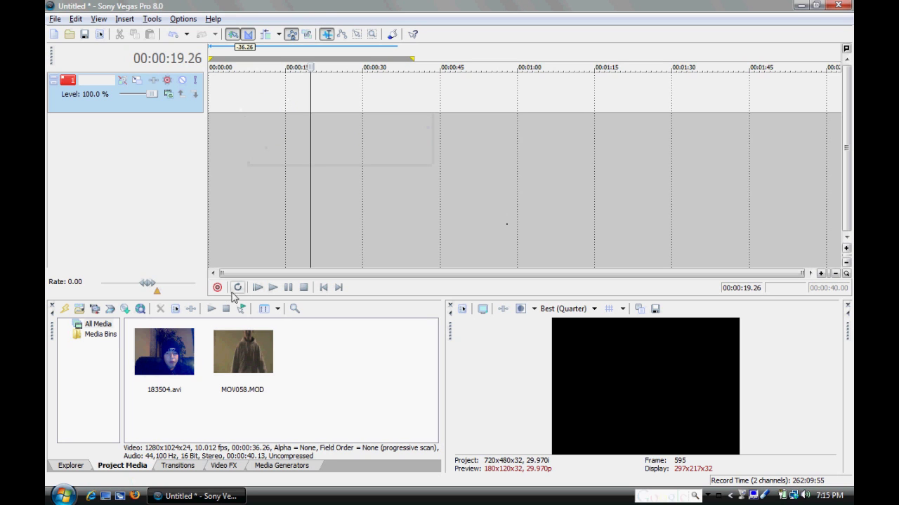
mouse_move(165, 358)
mouse_down()
mouse_move(223, 180)
mouse_move(217, 109)
mouse_up()
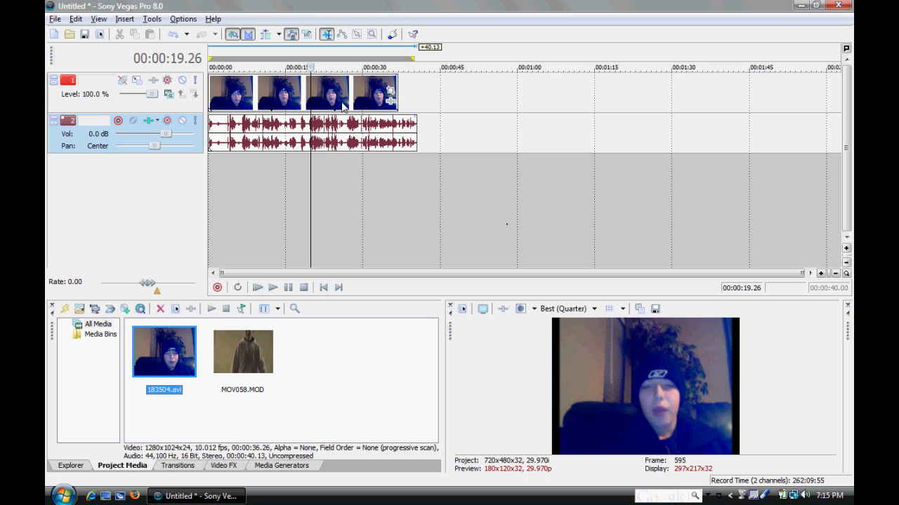
Step: Play briefly from the start, then shift the 183504.avi clips about 15 seconds later
click(323, 288)
key(Return)
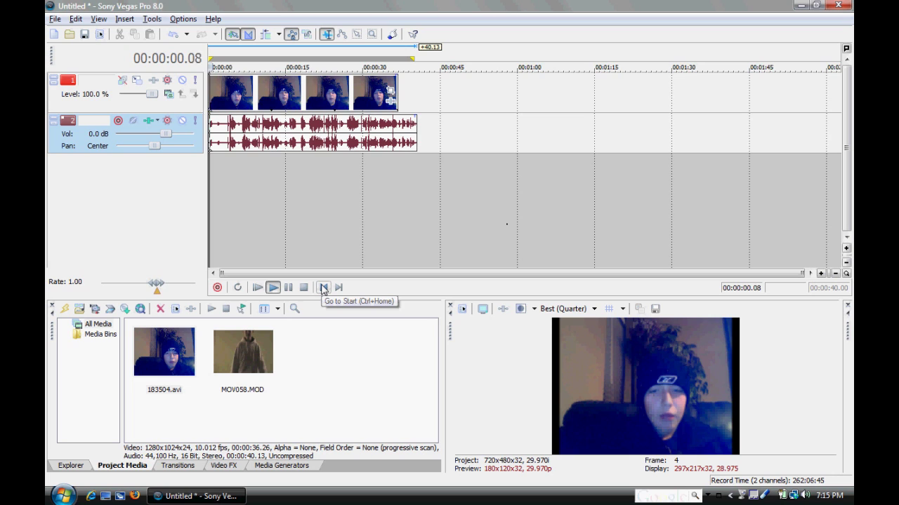
key(Return)
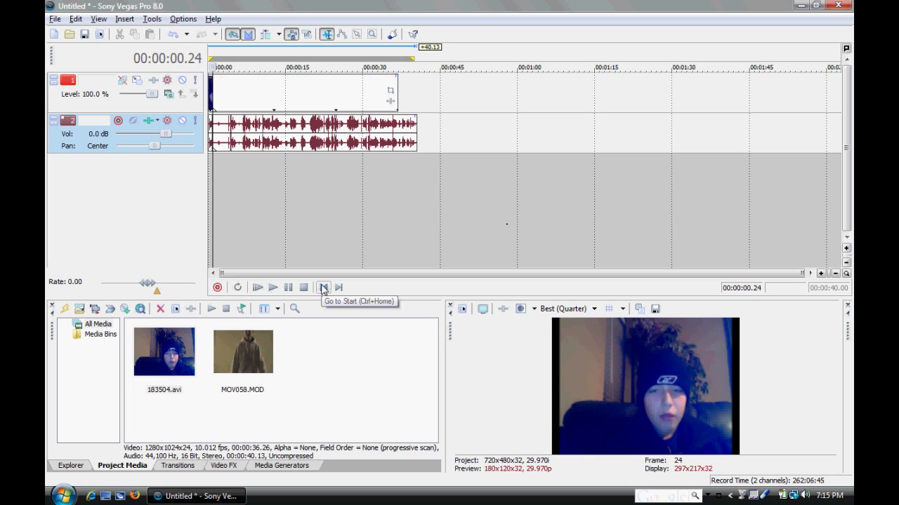
drag(288, 109, 367, 108)
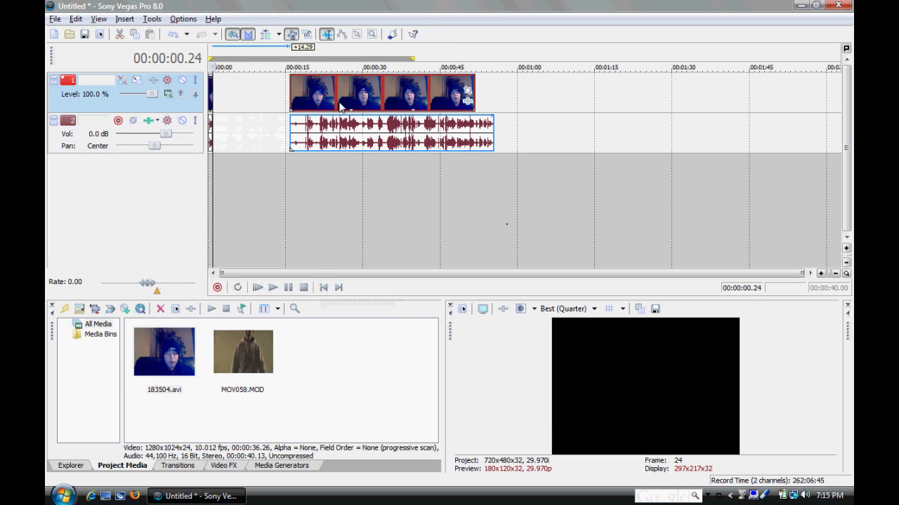
drag(225, 116, 209, 117)
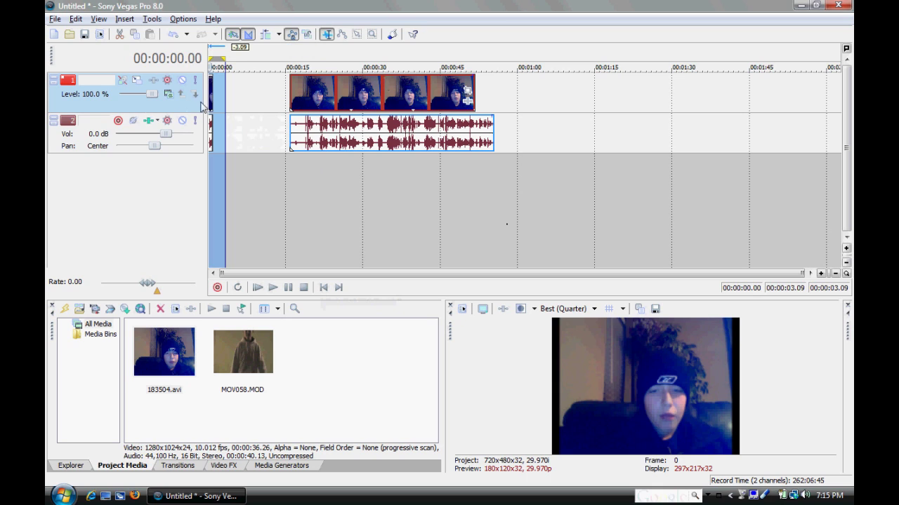
Step: Delete the 183504.avi clips and mark a time range across the empty tracks
click(401, 91)
key(Delete)
drag(382, 91, 209, 92)
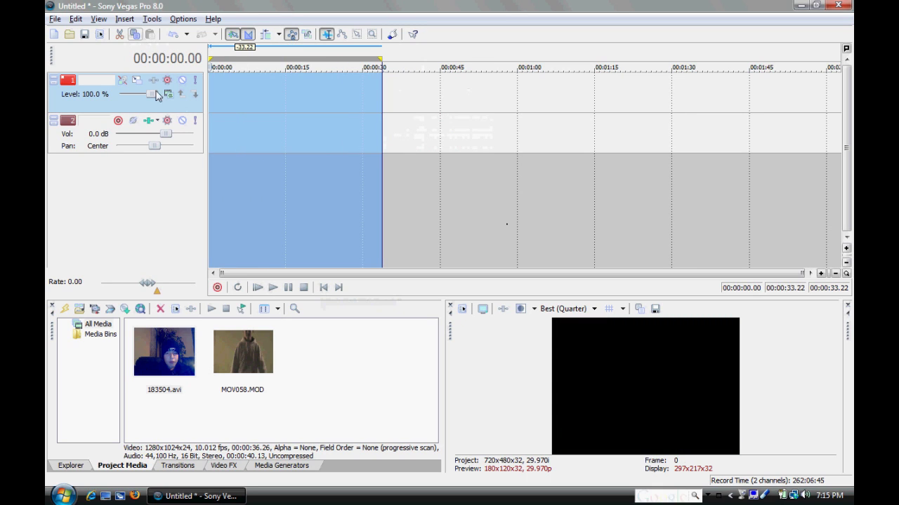
Step: Place MOV058.MOD at the timeline start, undock the Video Preview, and play to about 5 seconds
drag(243, 351, 202, 93)
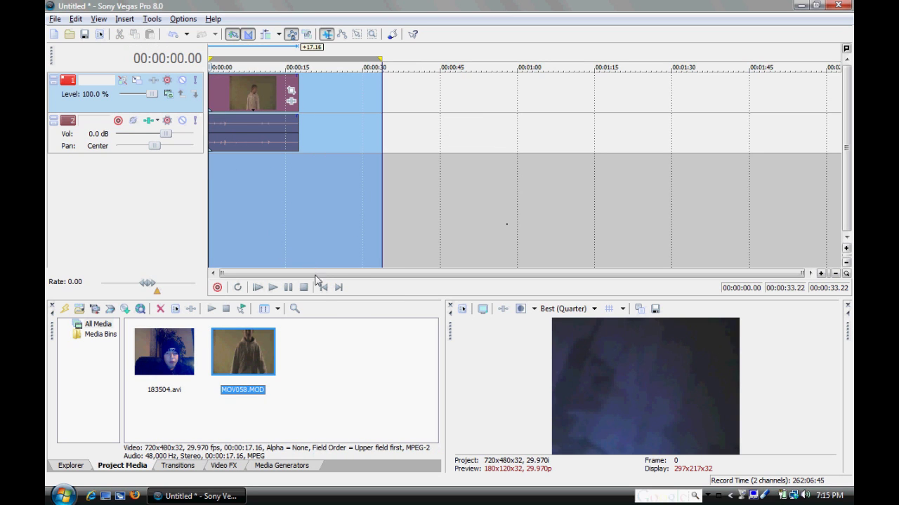
click(273, 288)
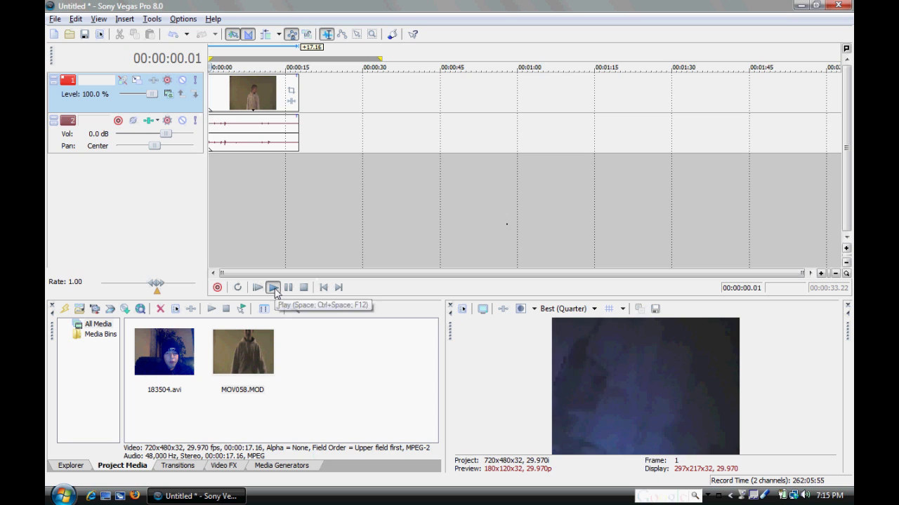
click(303, 288)
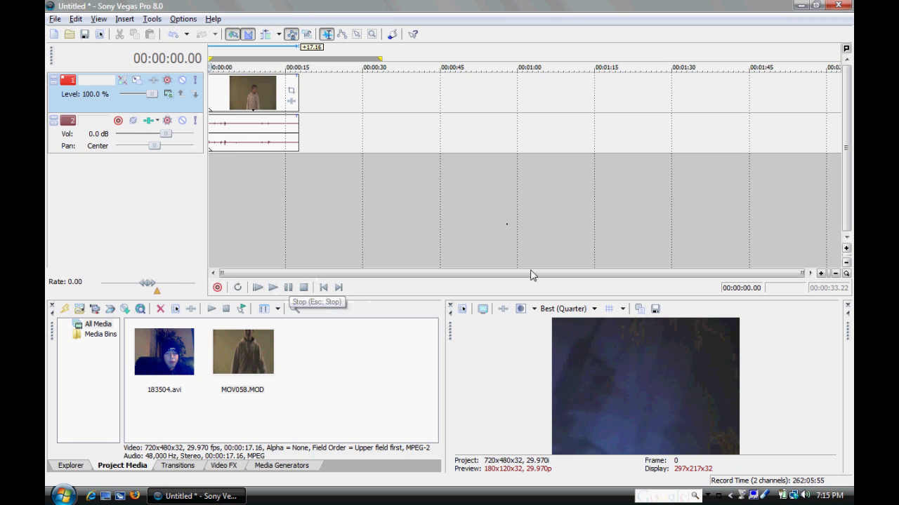
mouse_move(450, 327)
mouse_down()
mouse_move(430, 295)
mouse_move(426, 176)
mouse_move(347, 59)
mouse_up()
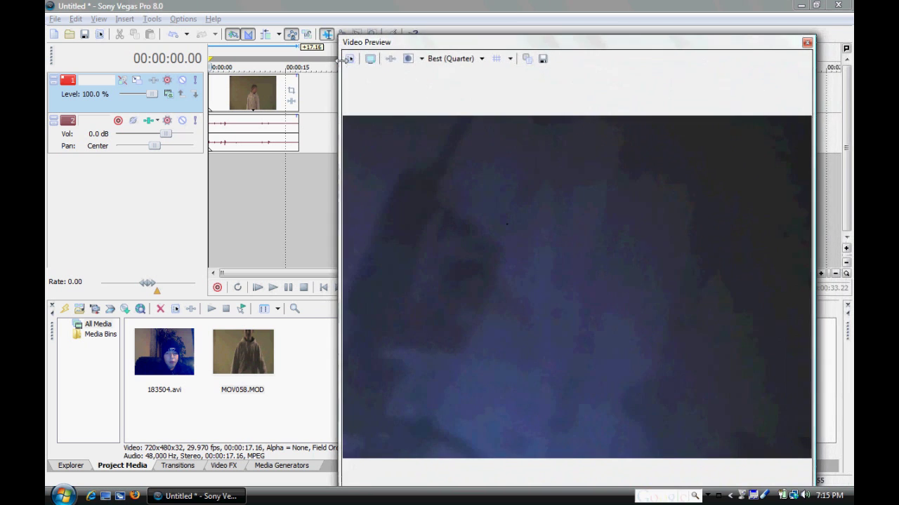
click(272, 288)
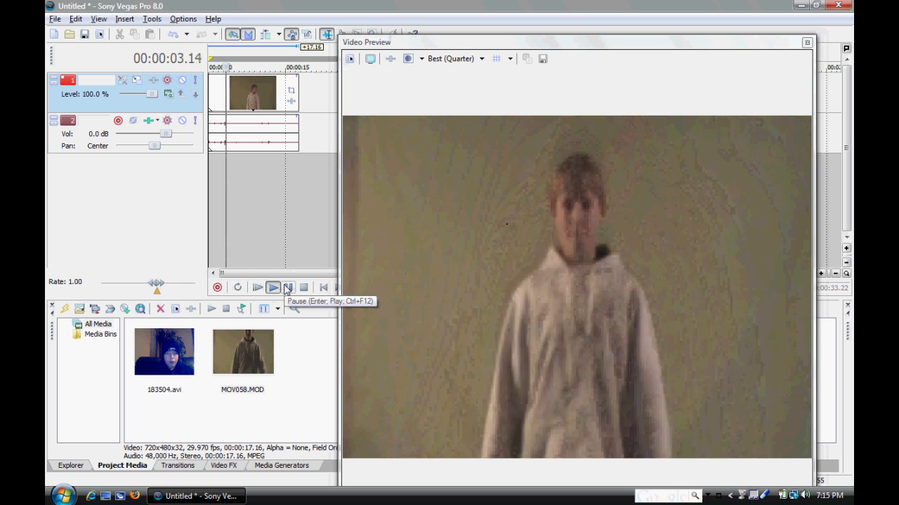
click(286, 289)
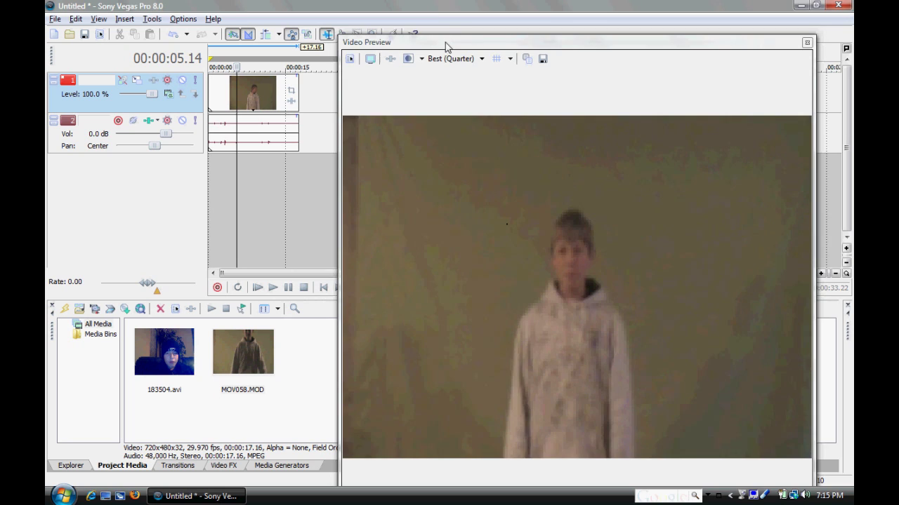
drag(445, 42, 641, 40)
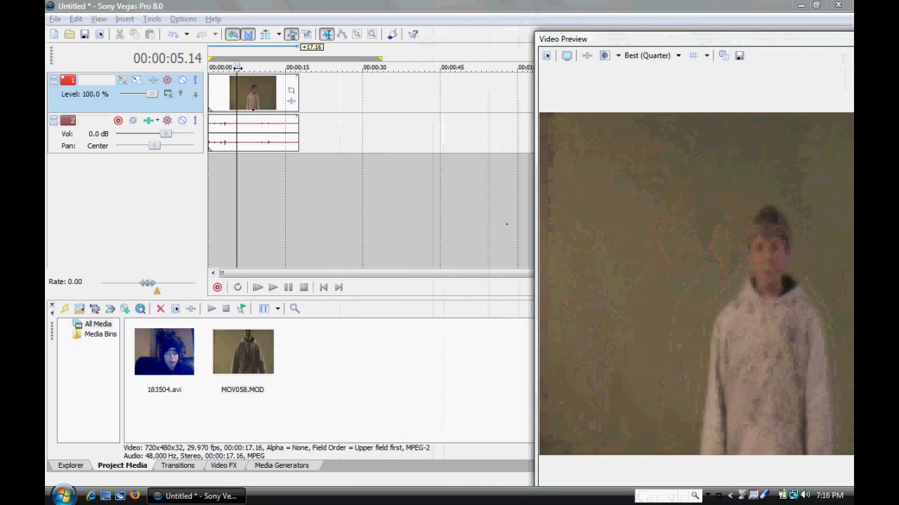
Step: Split at 5 seconds, delete the opening part, slide the rest to the start and replay
key(s)
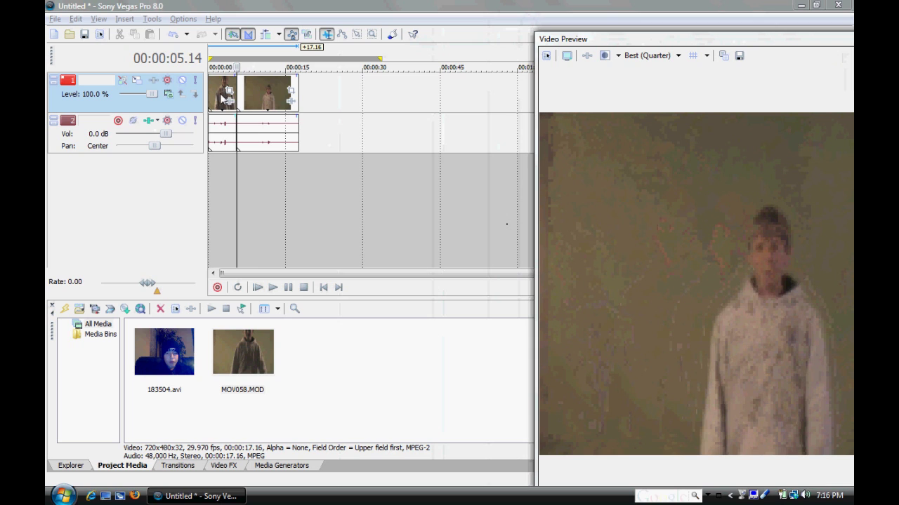
click(217, 98)
key(Delete)
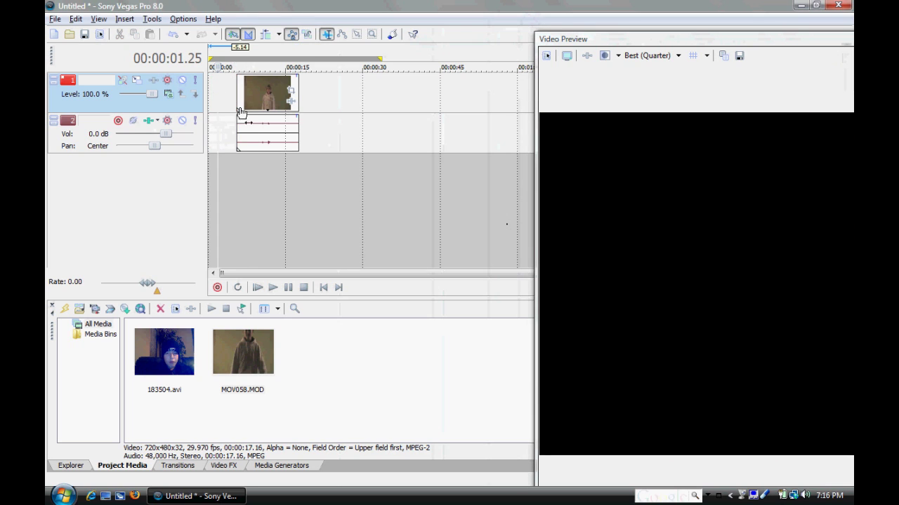
drag(240, 111, 212, 111)
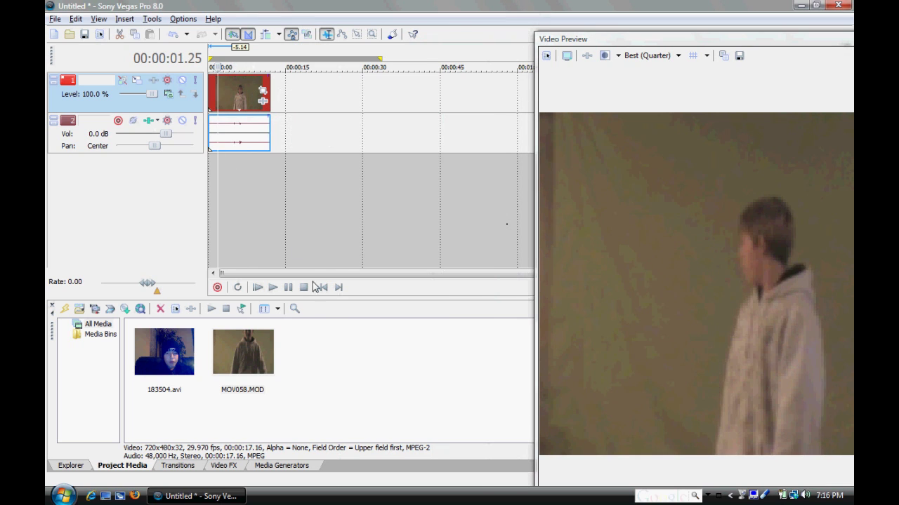
click(322, 287)
key(space)
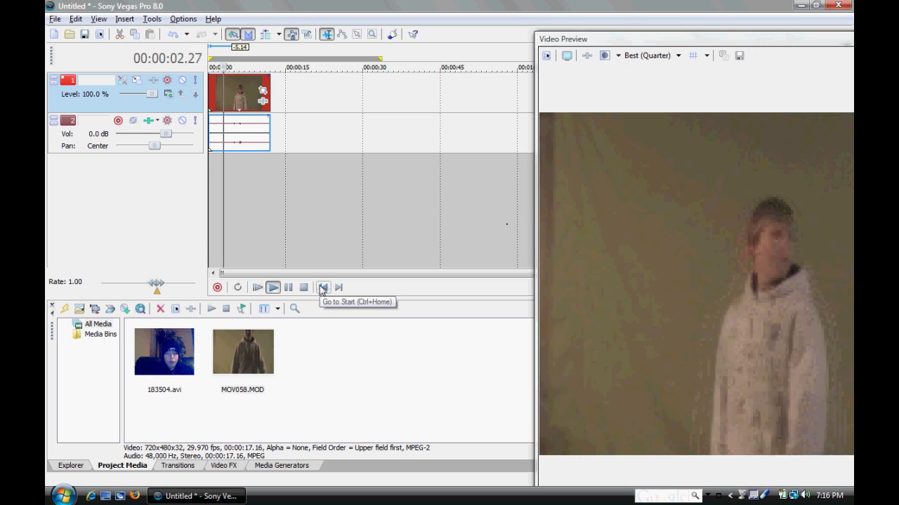
key(Return)
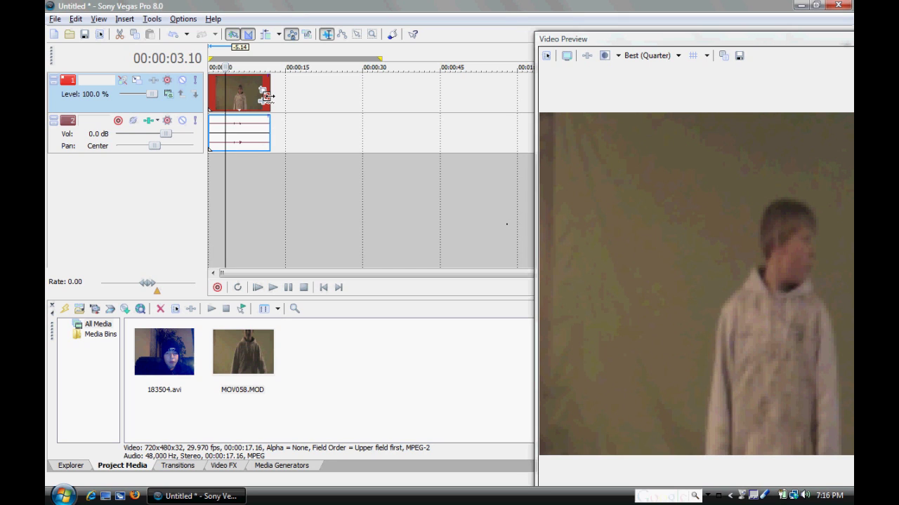
Step: Trim MOV058.MOD's end to about three seconds, play it from the start, and dock the preview
drag(266, 97, 225, 96)
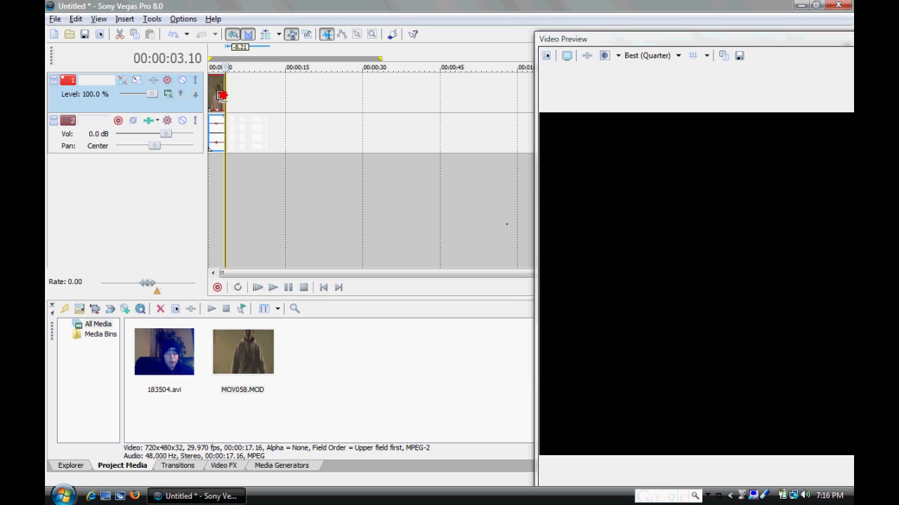
click(324, 287)
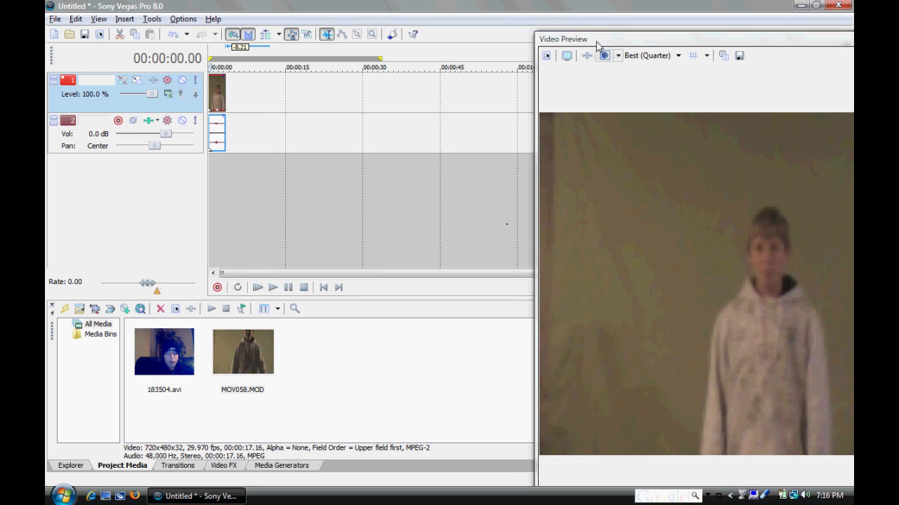
drag(597, 42, 391, 30)
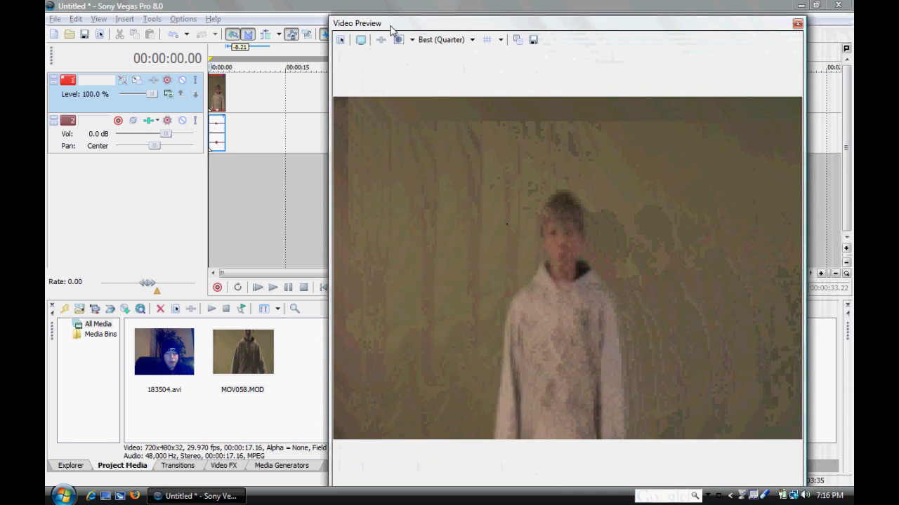
key(space)
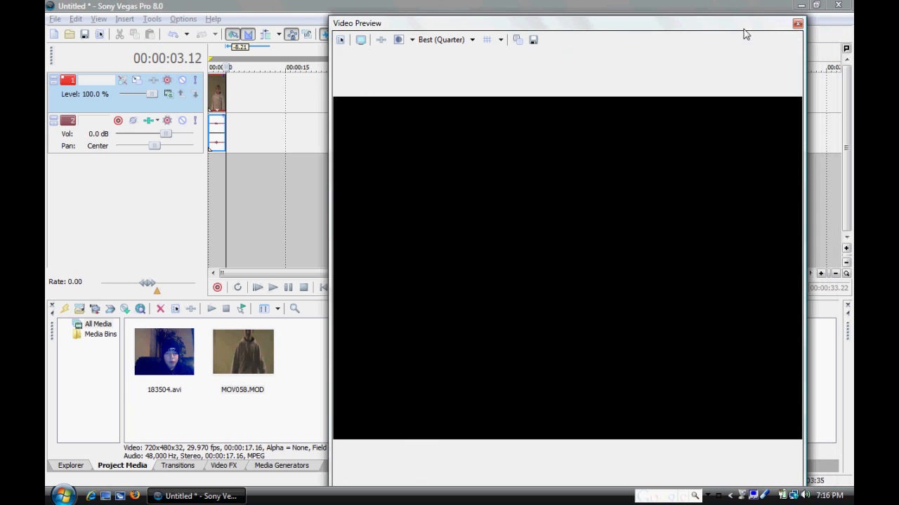
double_click(663, 27)
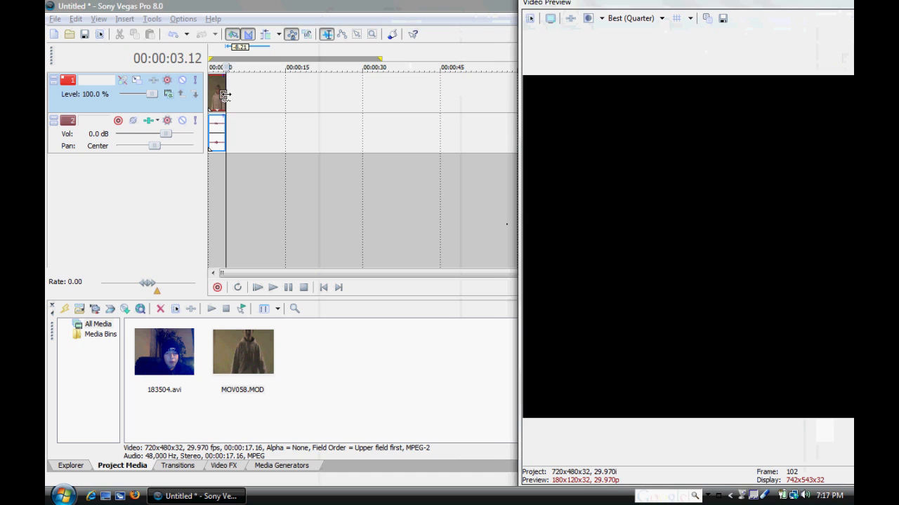
Step: Loop MOV058.MOD out to about 33 seconds and play it from the start, stopping near 7.3 seconds
mouse_move(225, 96)
mouse_down()
mouse_move(347, 122)
mouse_move(397, 105)
mouse_up()
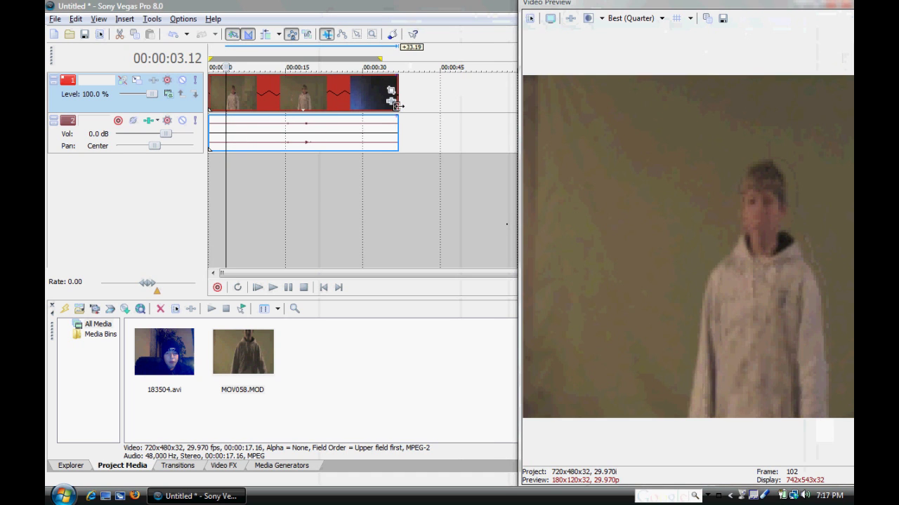
click(324, 288)
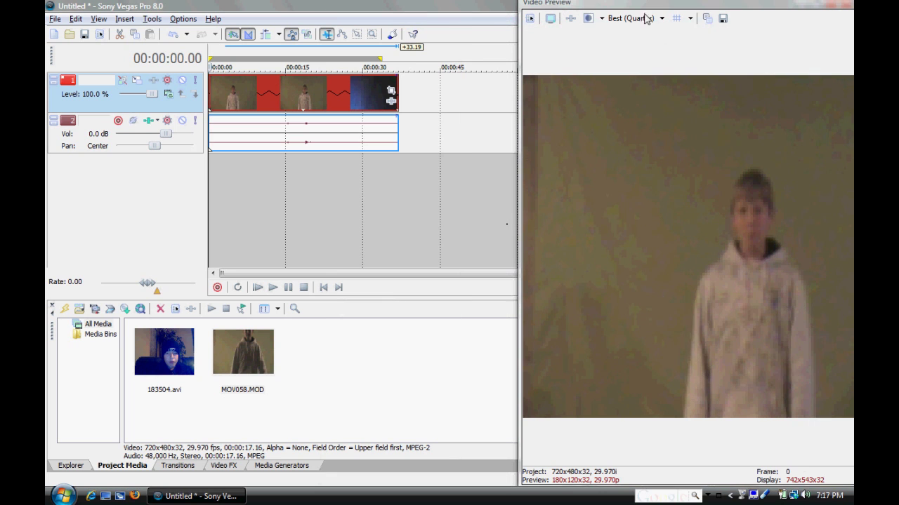
mouse_move(641, 6)
mouse_down()
mouse_move(466, 4)
mouse_move(479, 35)
mouse_up()
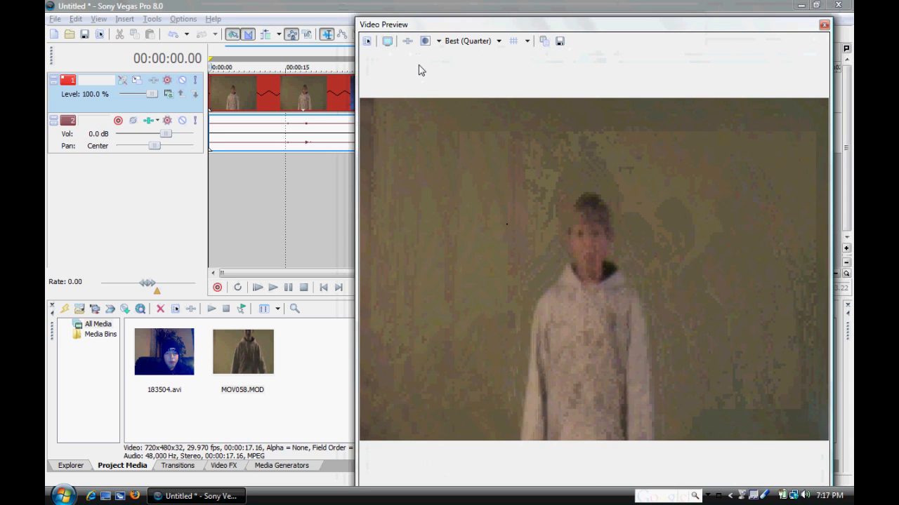
key(space)
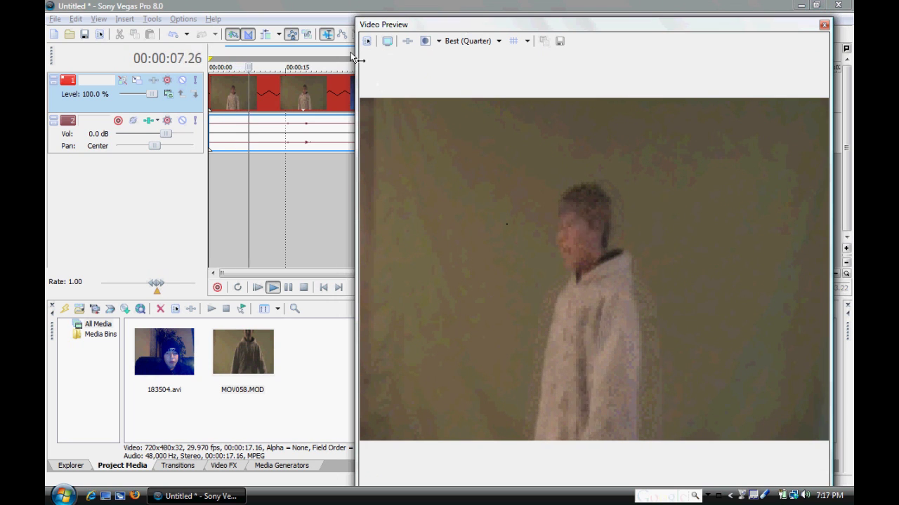
key(Return)
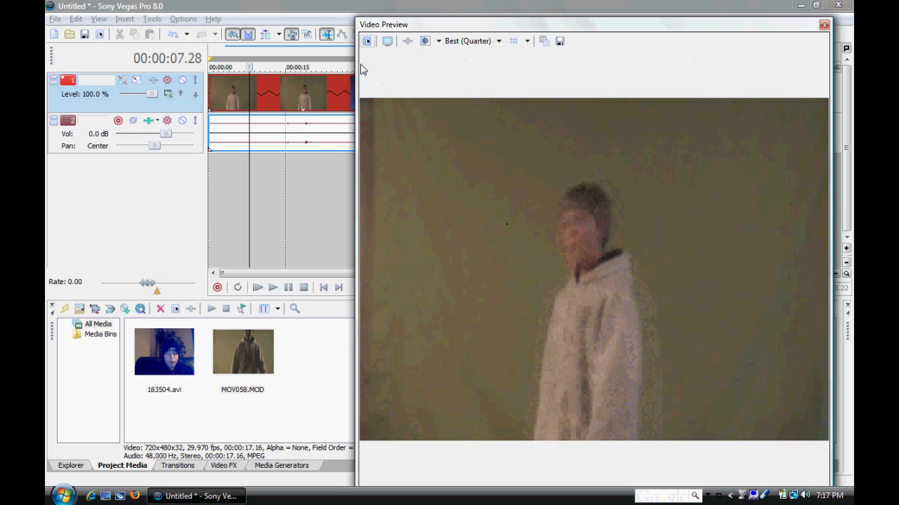
Step: Clear the timeline, add 183504.avi, and dock the Video Preview beside the timeline
click(333, 89)
key(Delete)
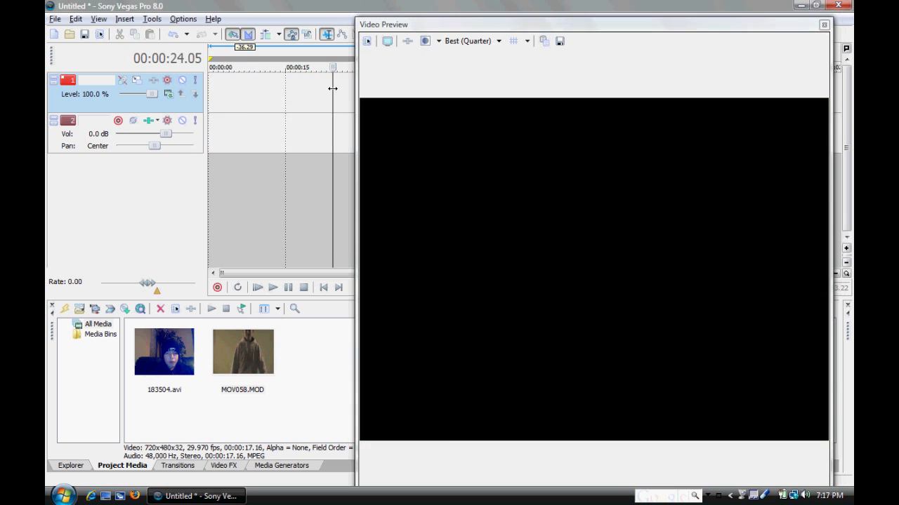
drag(165, 351, 210, 94)
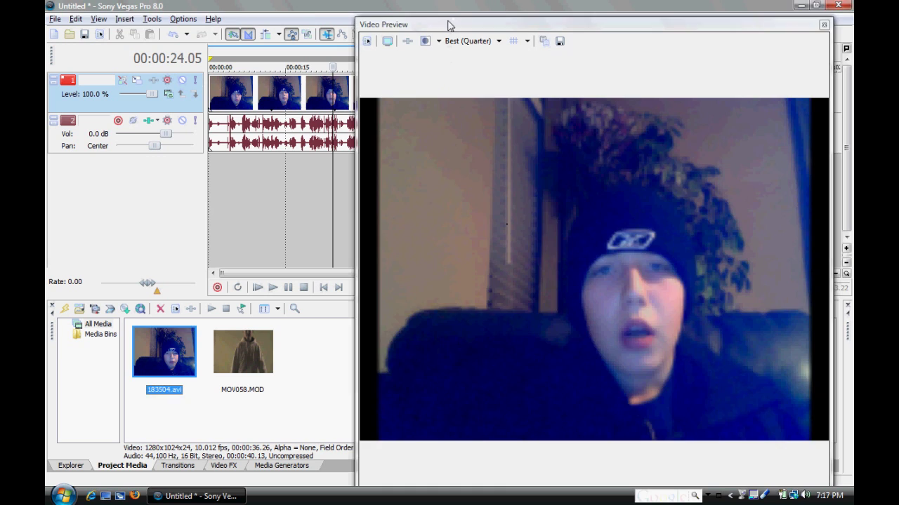
drag(450, 25, 671, 13)
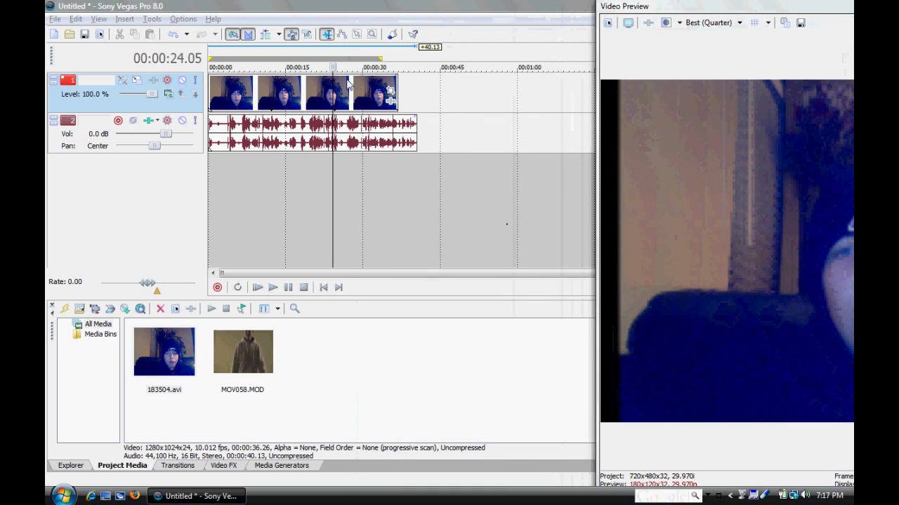
click(221, 96)
Step: Play 183504.avi from the start twice, stopping each playback
click(324, 287)
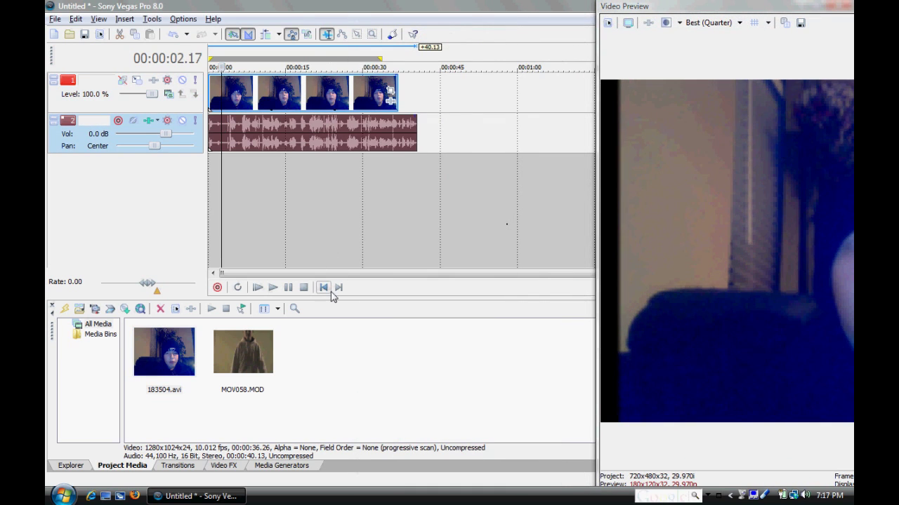
click(275, 289)
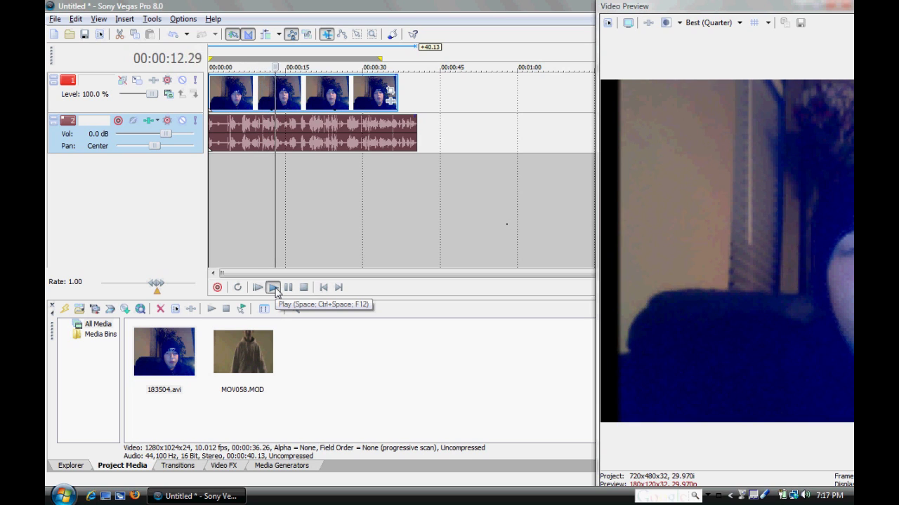
click(276, 292)
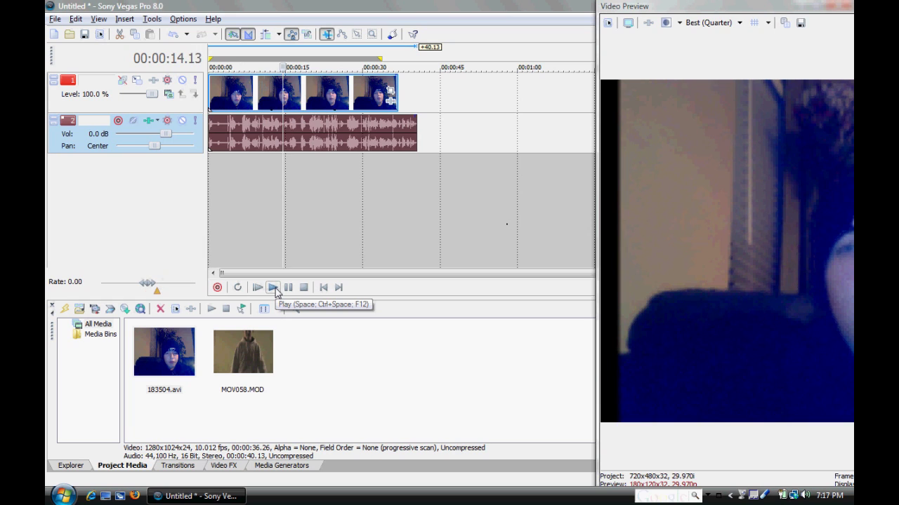
click(325, 292)
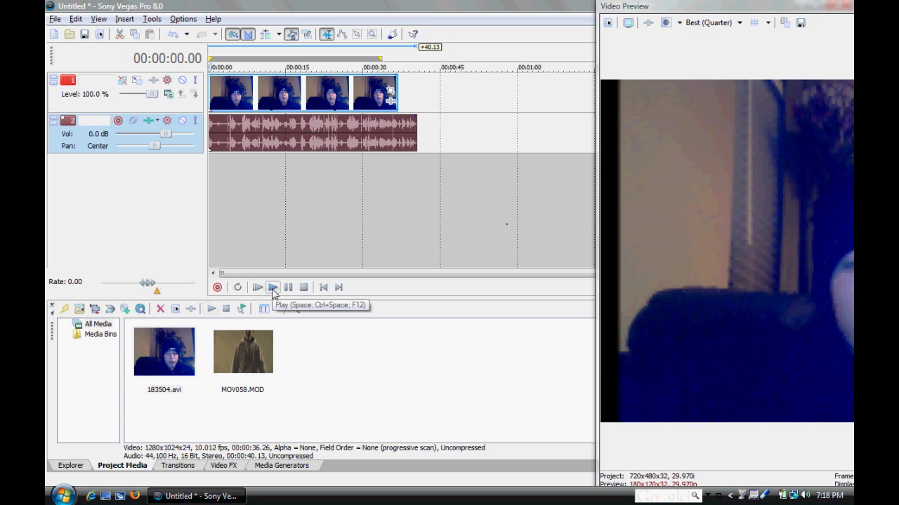
click(273, 289)
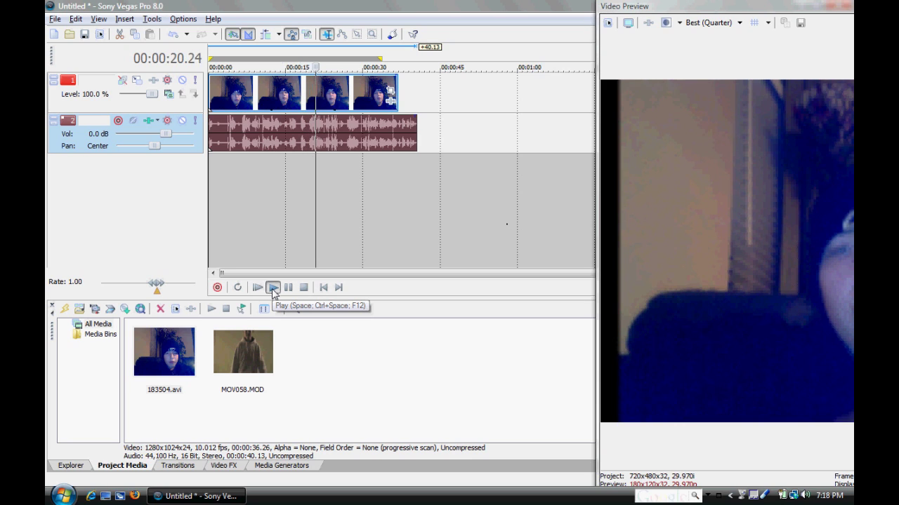
key(Return)
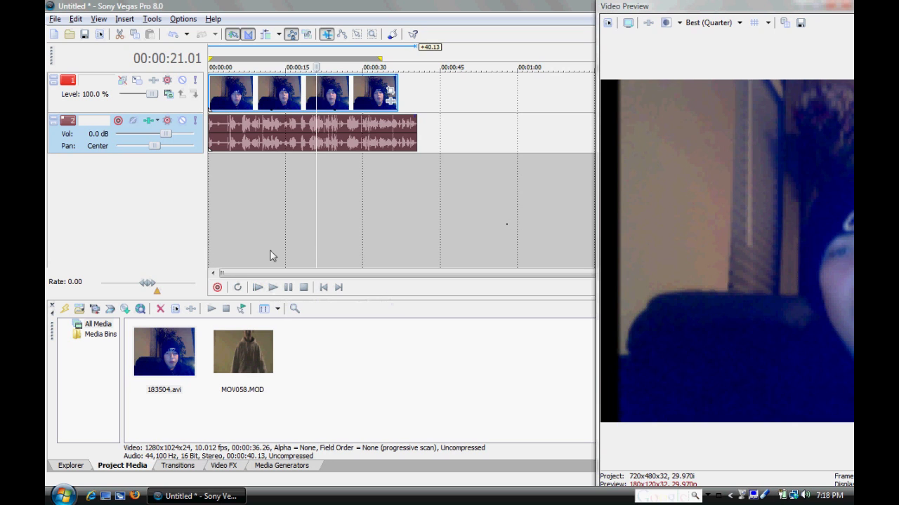
click(468, 111)
Step: Select a time region, enlarge the preview, and insert an empty video track above 183504.avi
mouse_move(469, 110)
mouse_down()
mouse_move(197, 121)
mouse_move(256, 122)
mouse_up()
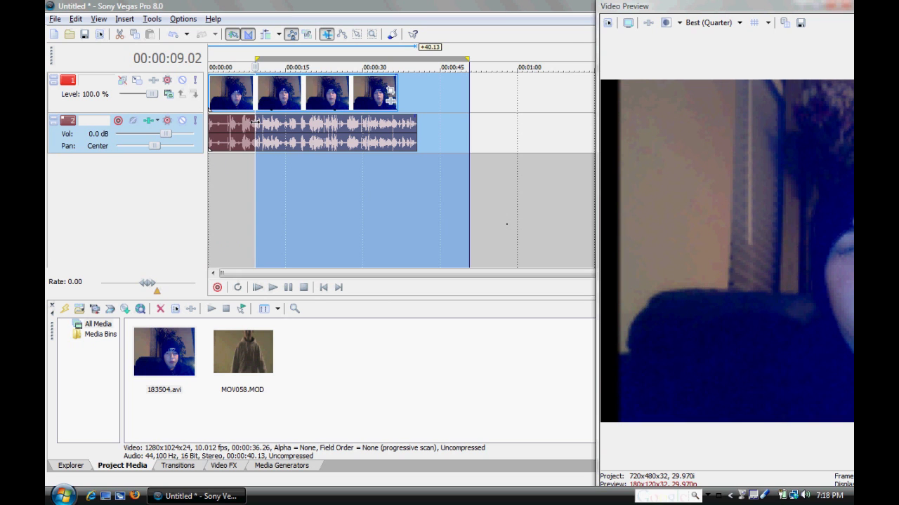
mouse_move(663, 9)
mouse_down()
mouse_move(568, 24)
mouse_move(540, 17)
mouse_up()
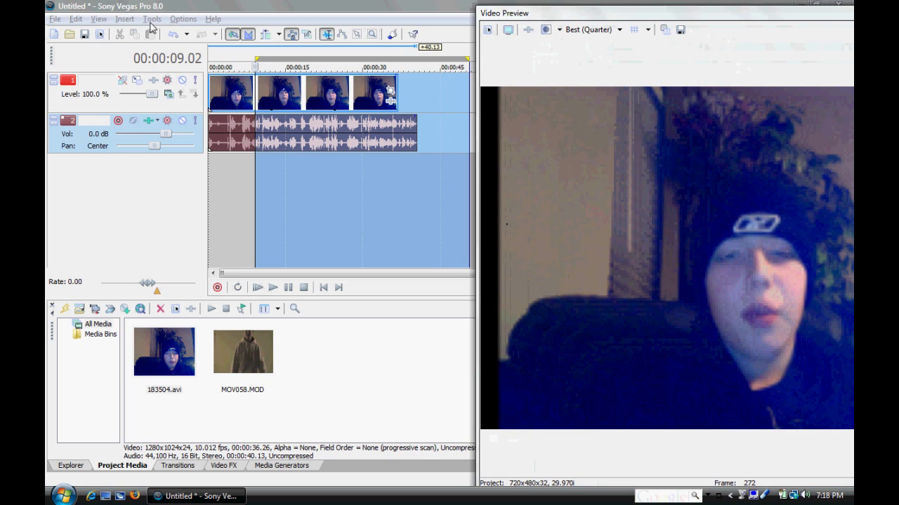
click(126, 21)
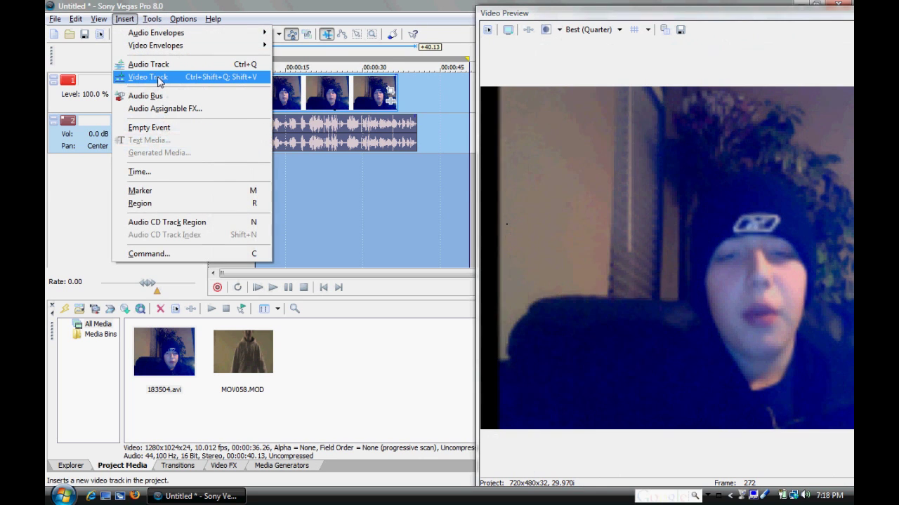
click(159, 82)
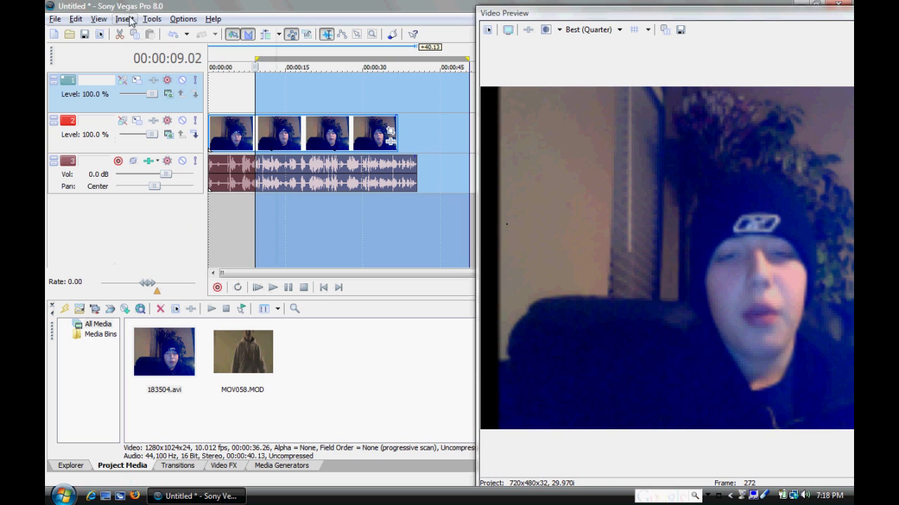
click(186, 21)
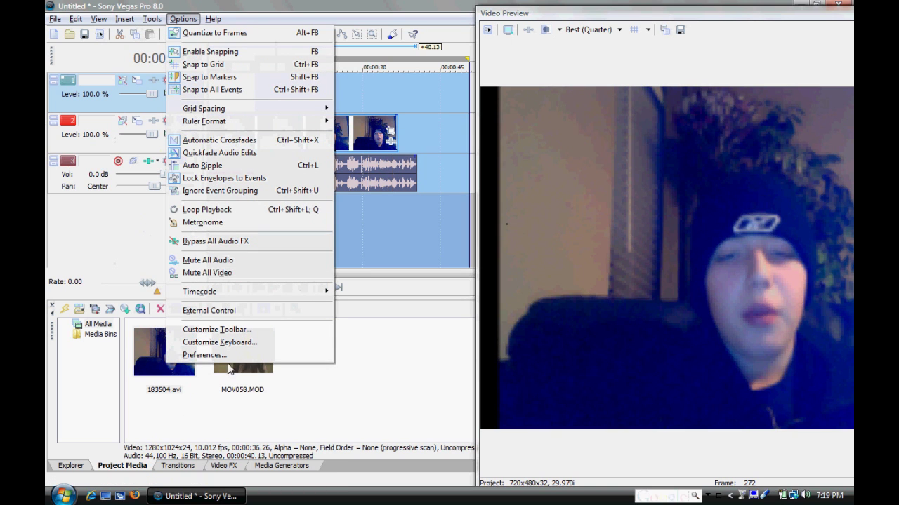
Step: Open the Display preferences and keep Cursor as the snap colour type
click(210, 354)
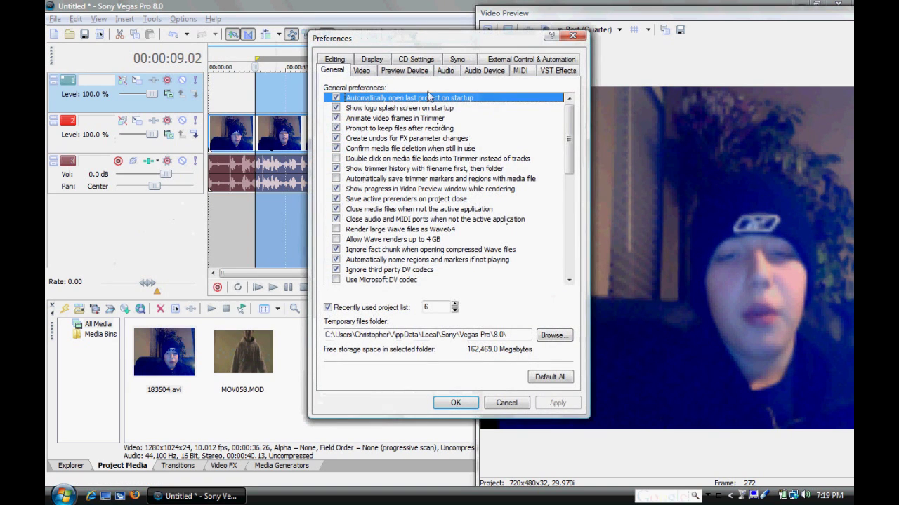
click(373, 60)
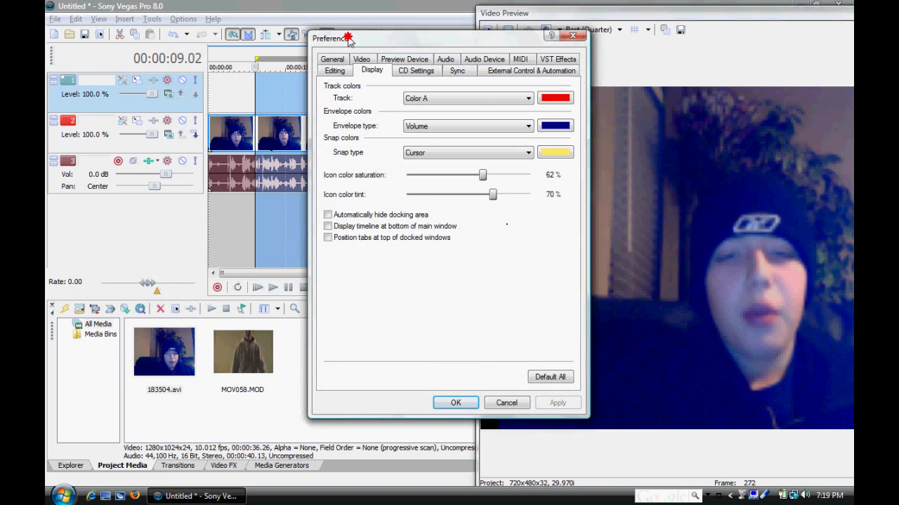
drag(349, 40, 198, 111)
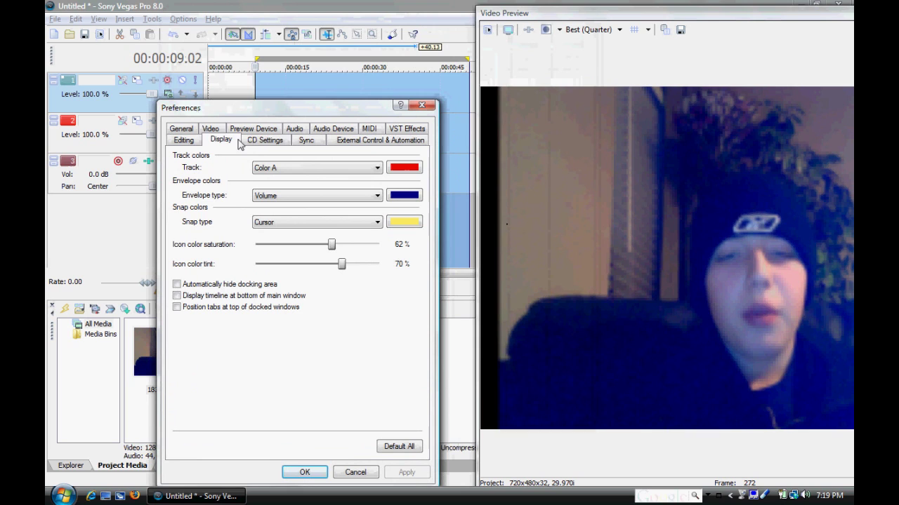
click(302, 196)
click(301, 196)
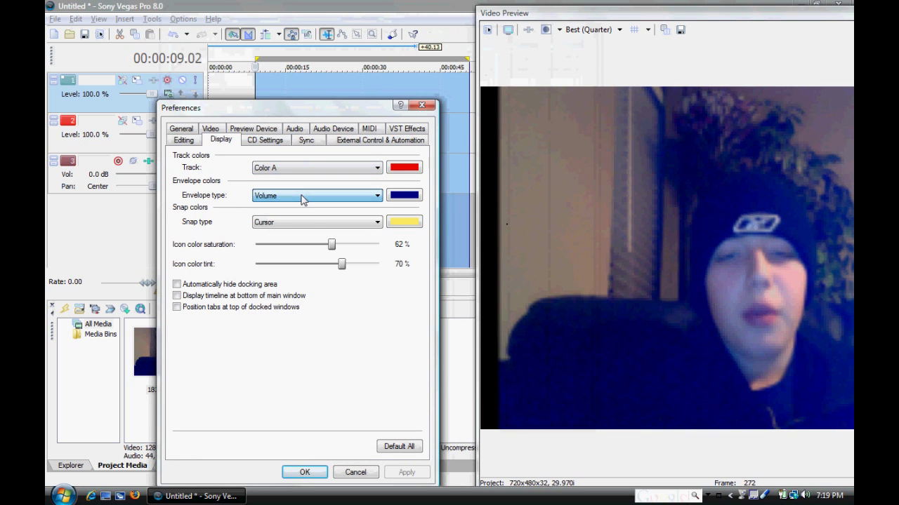
click(296, 225)
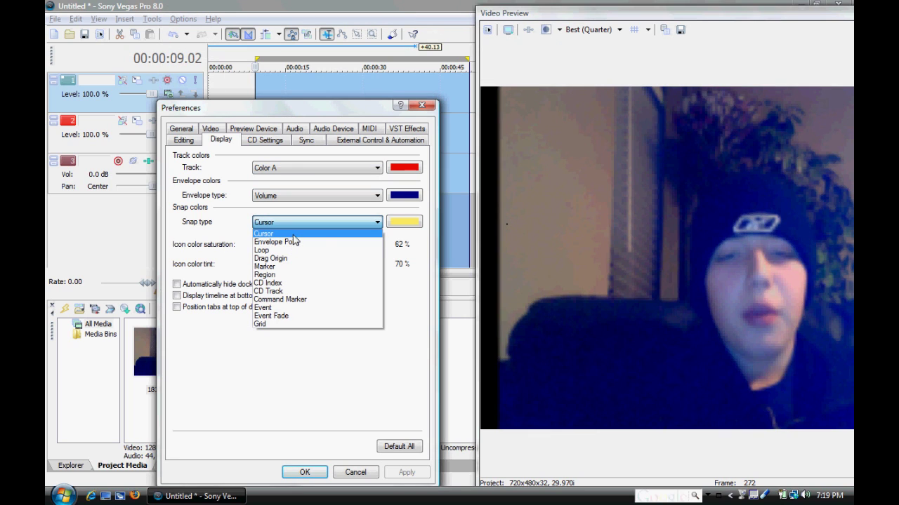
click(293, 235)
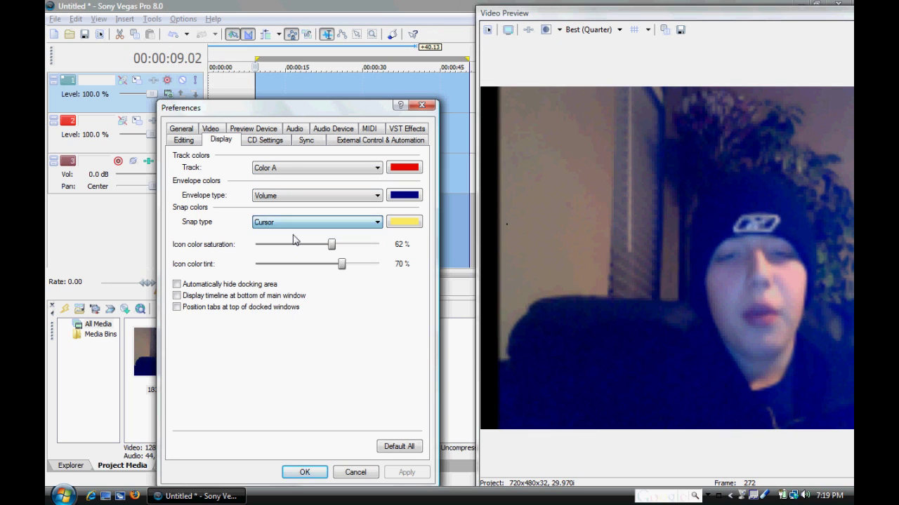
Step: Change the Cursor snap colour from yellow to blue, apply it, and close Preferences
click(410, 225)
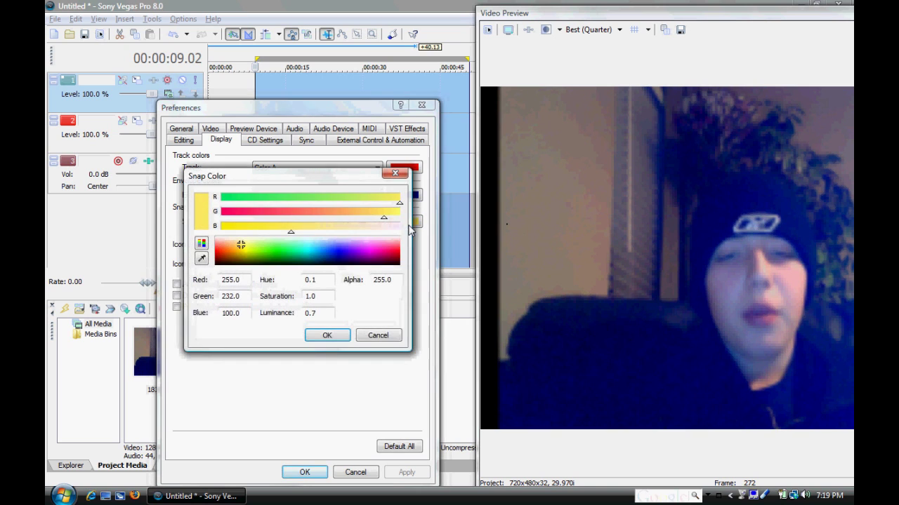
click(338, 254)
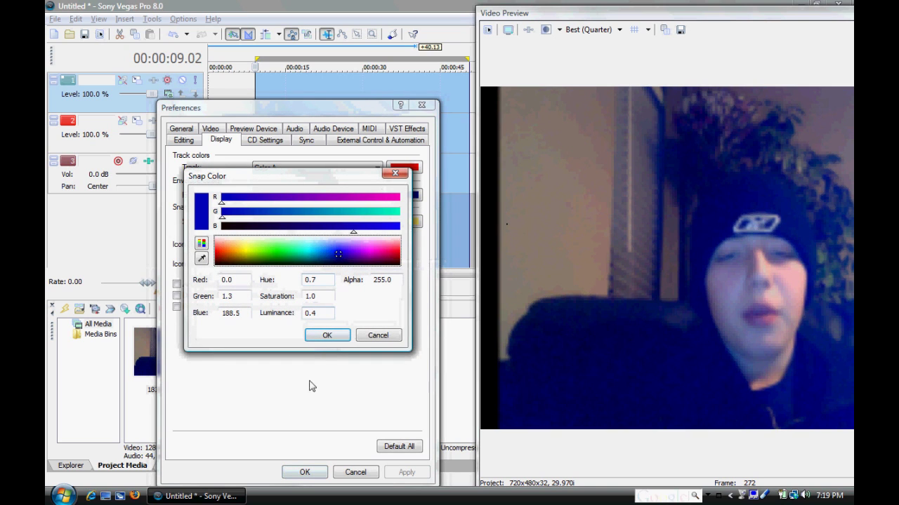
click(334, 337)
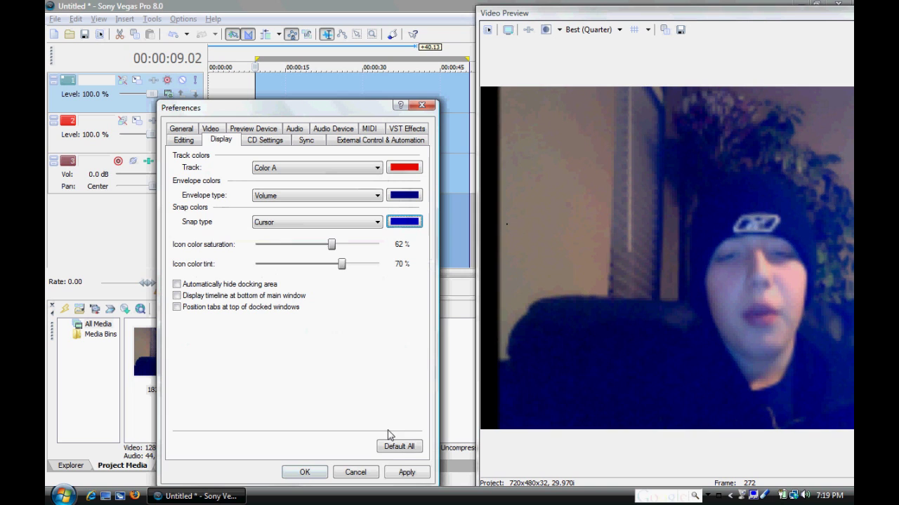
click(405, 473)
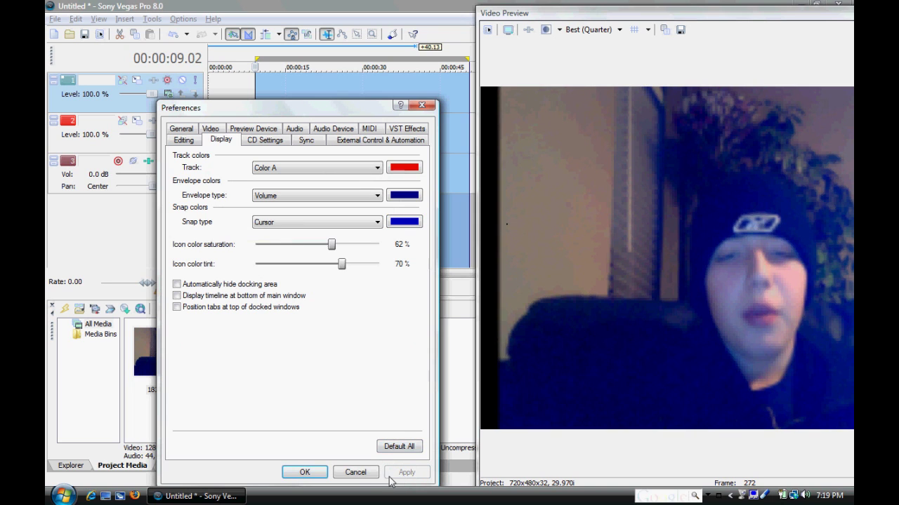
click(320, 473)
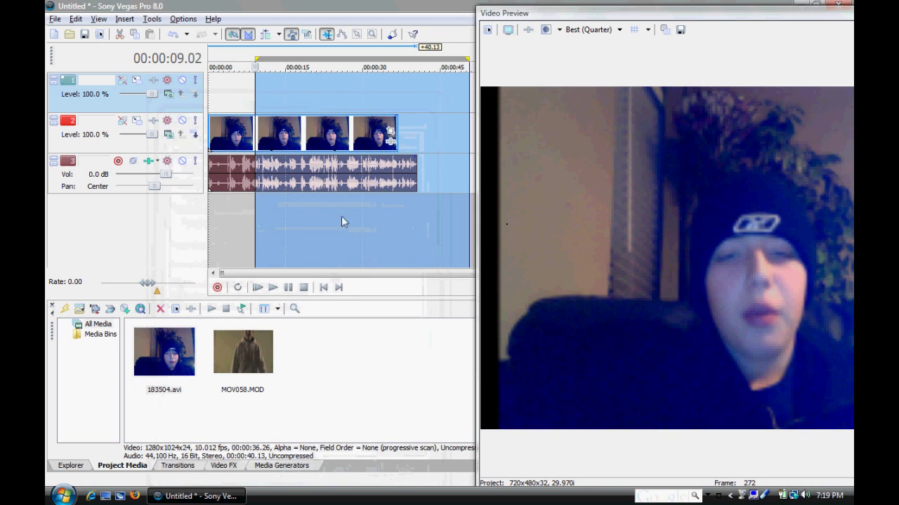
Step: Drag-select the timeline's opening stretch and reopen Preferences on the Display colours tab
click(315, 207)
drag(272, 236, 209, 205)
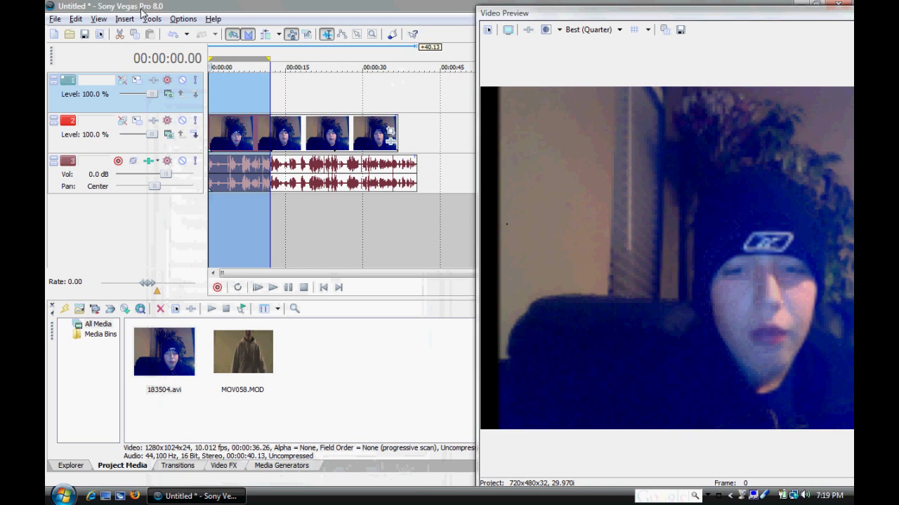
click(174, 21)
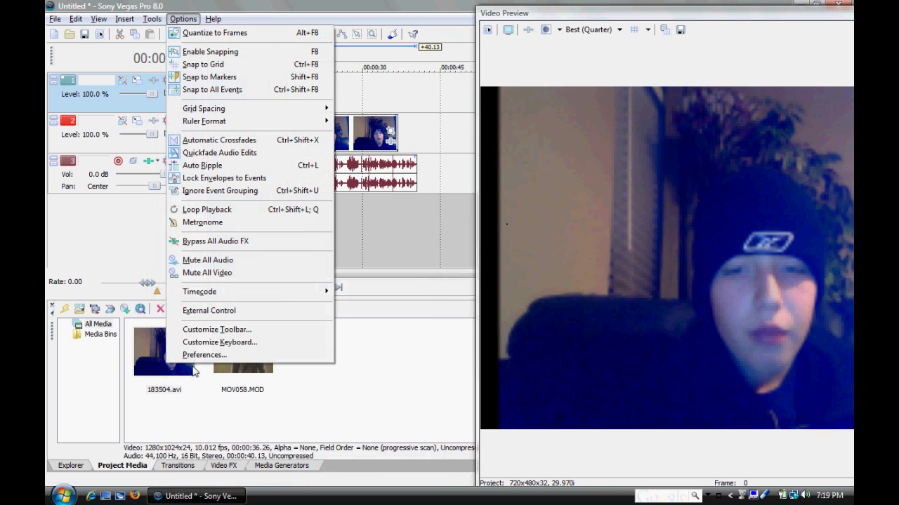
click(194, 358)
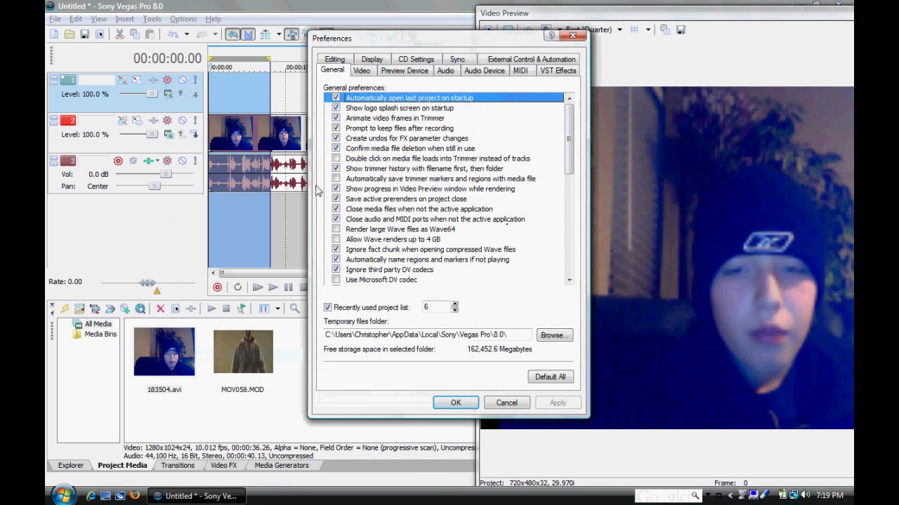
click(367, 58)
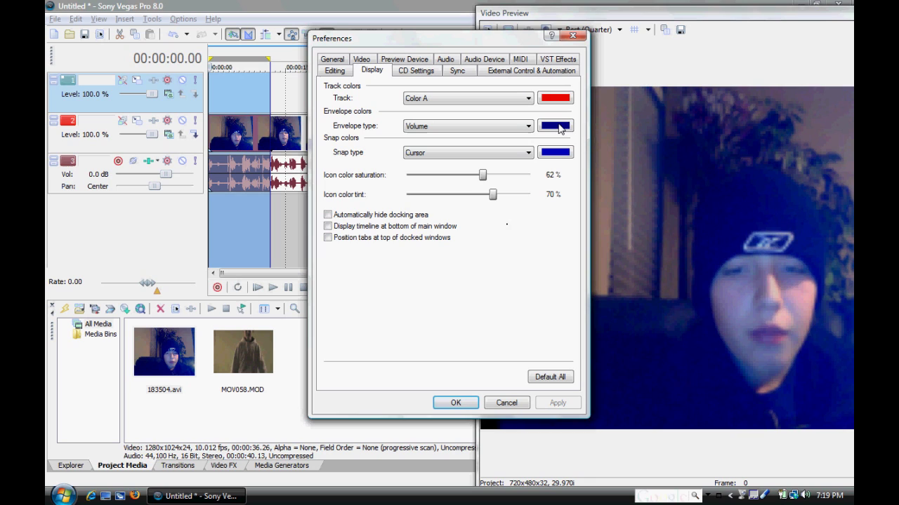
Step: Replace the red track colour with magenta in the Display preferences, then apply and close
click(519, 99)
click(498, 126)
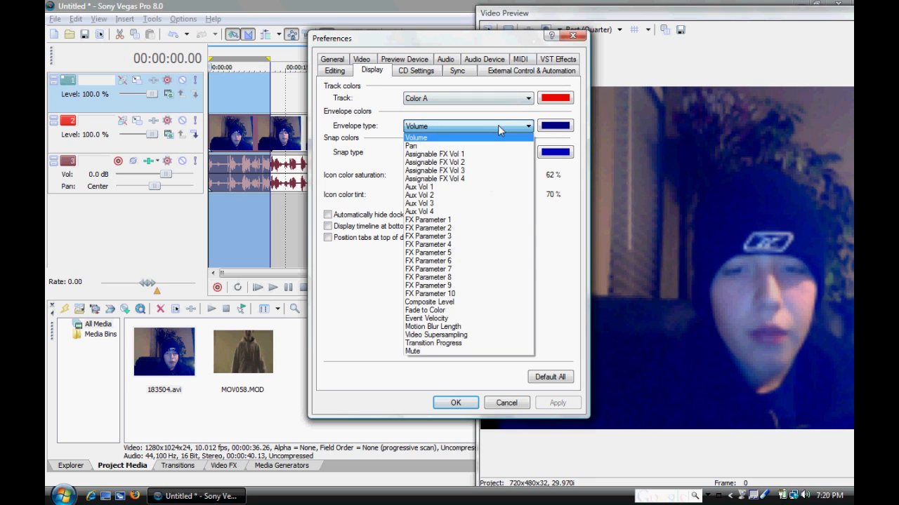
click(498, 125)
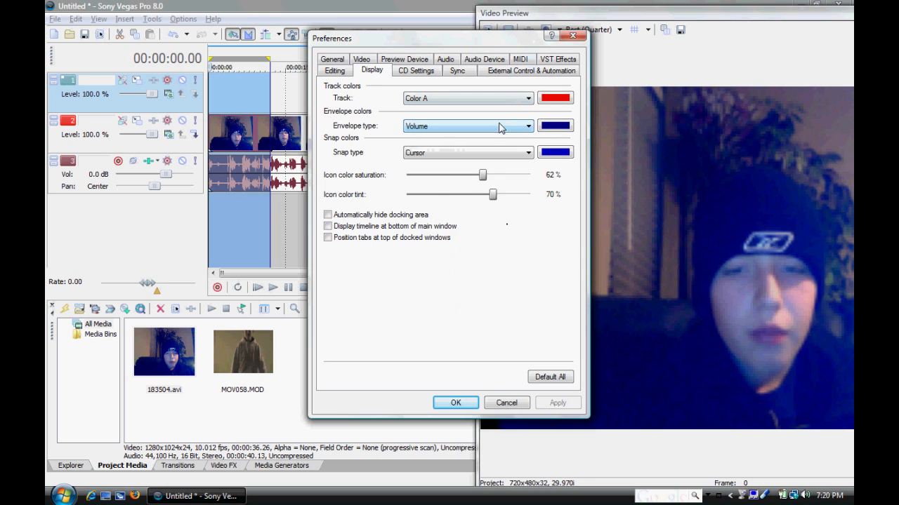
click(548, 100)
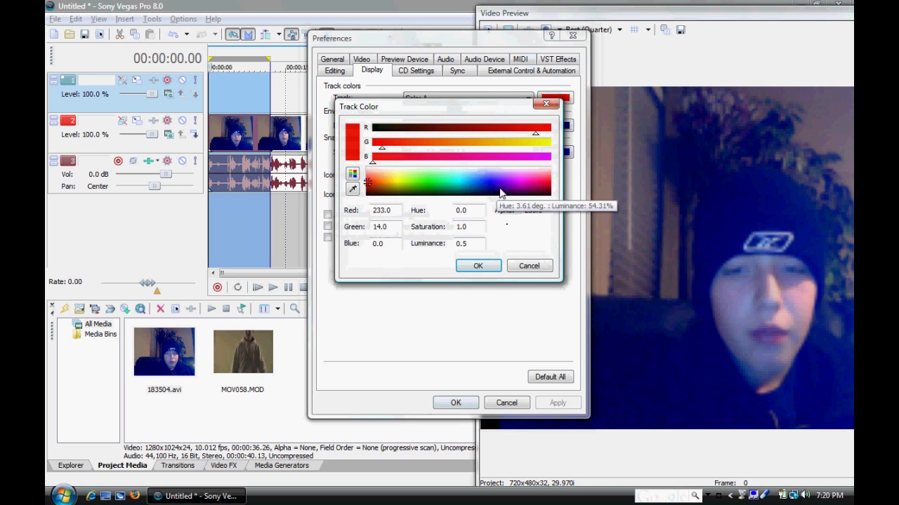
click(518, 186)
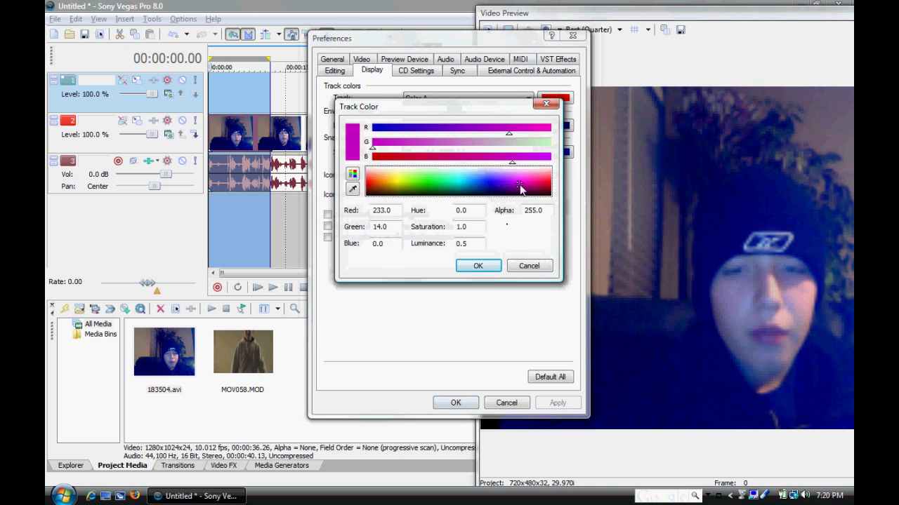
click(478, 265)
click(556, 403)
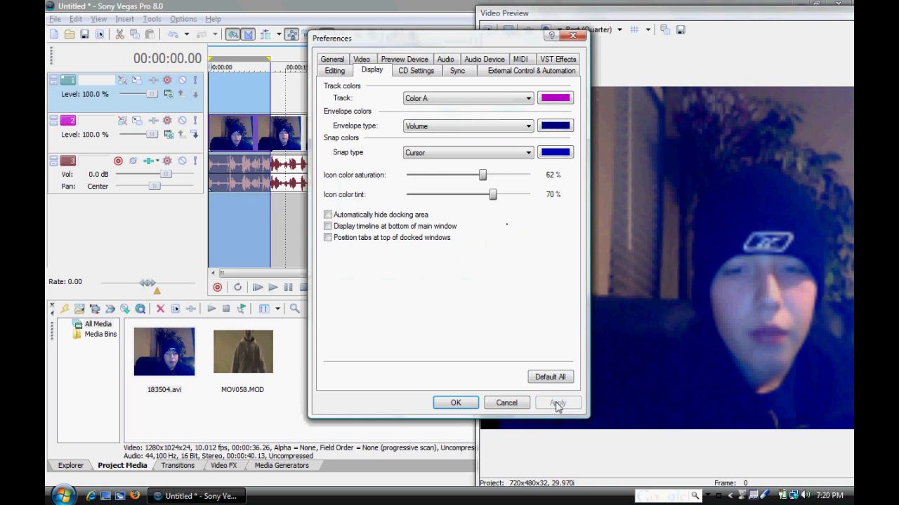
click(456, 404)
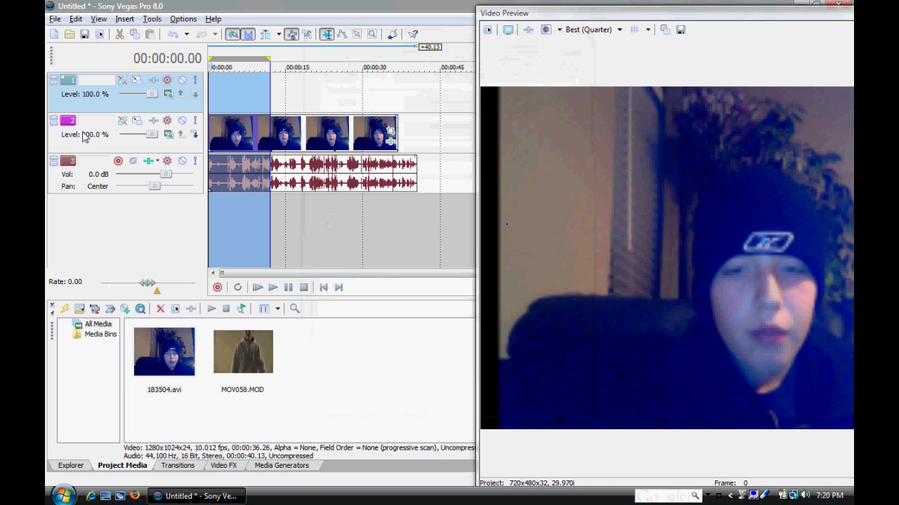
Step: Reopen the Display preferences and set the envelope colour to green
click(183, 19)
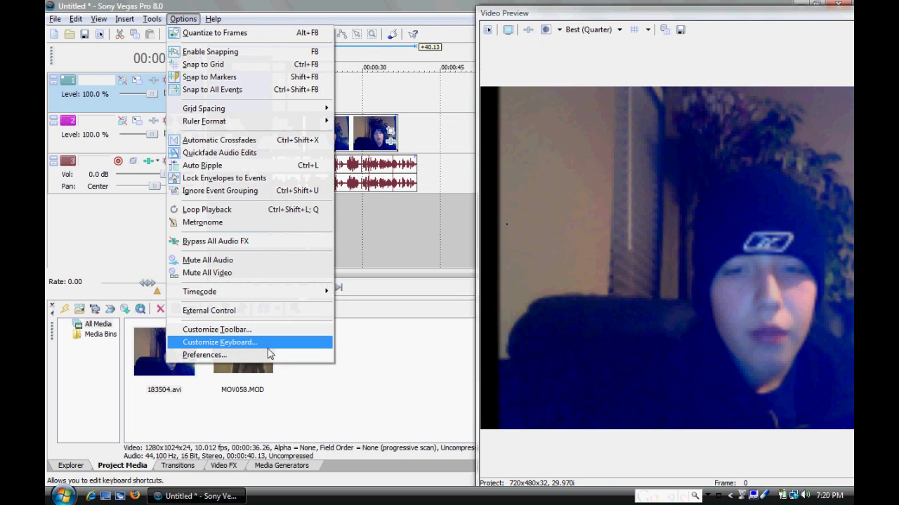
click(267, 356)
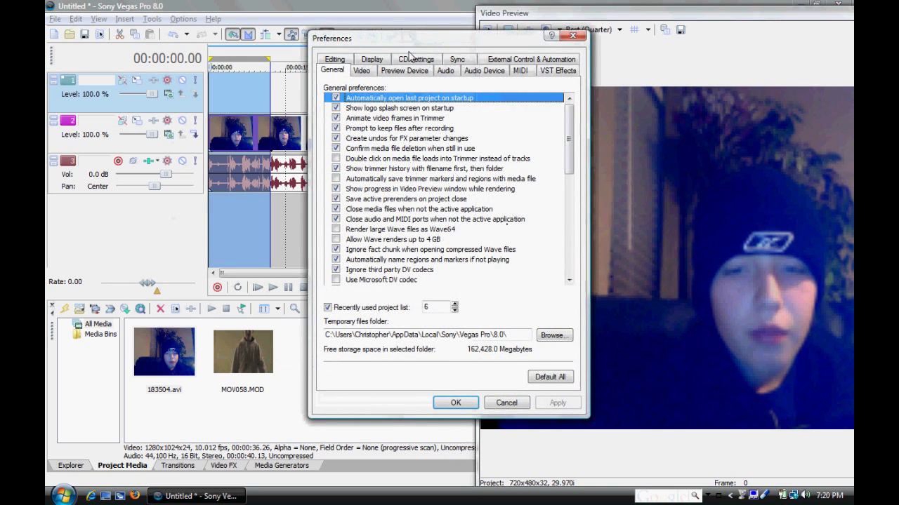
click(377, 60)
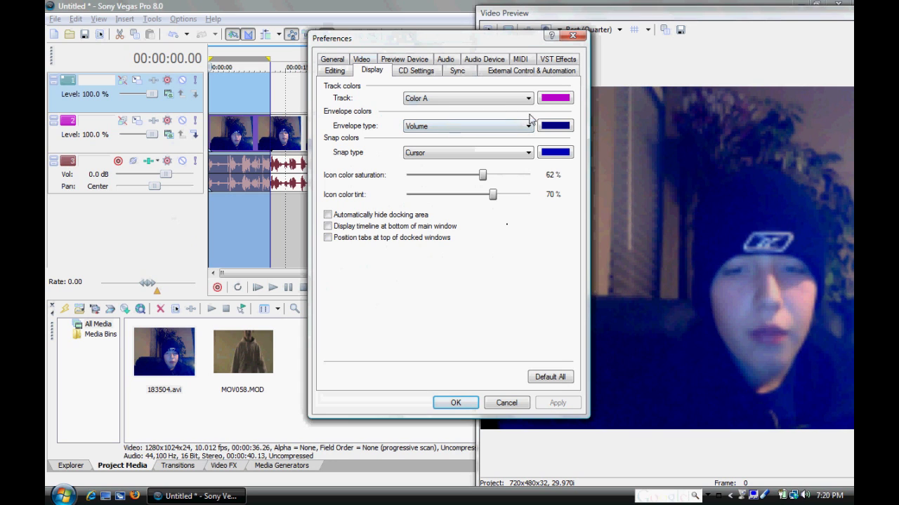
click(553, 127)
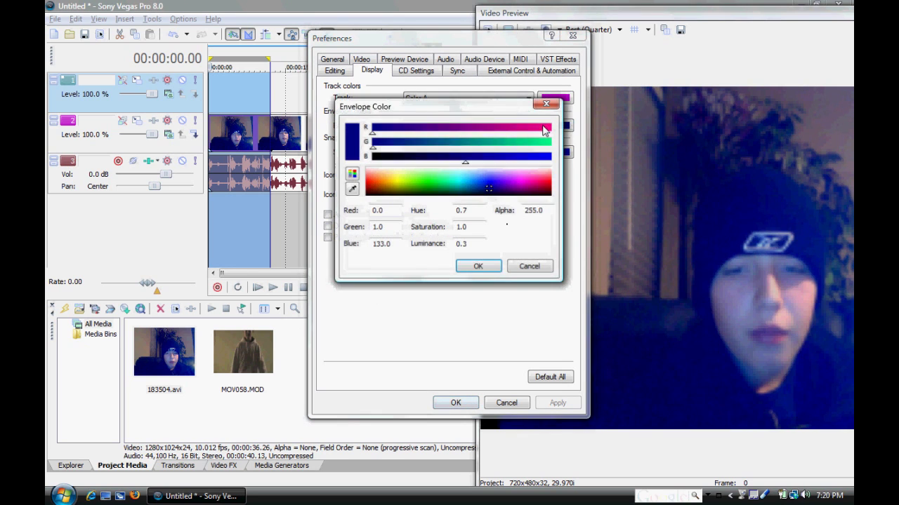
click(426, 185)
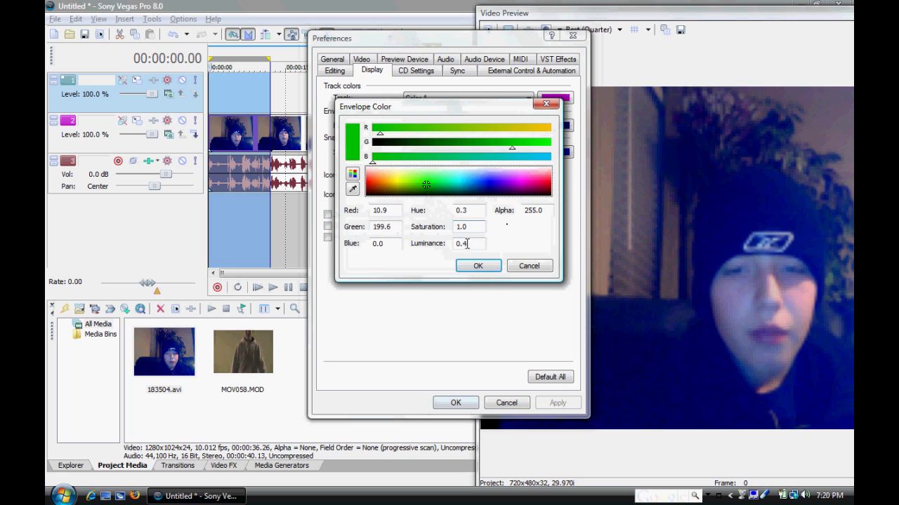
click(478, 266)
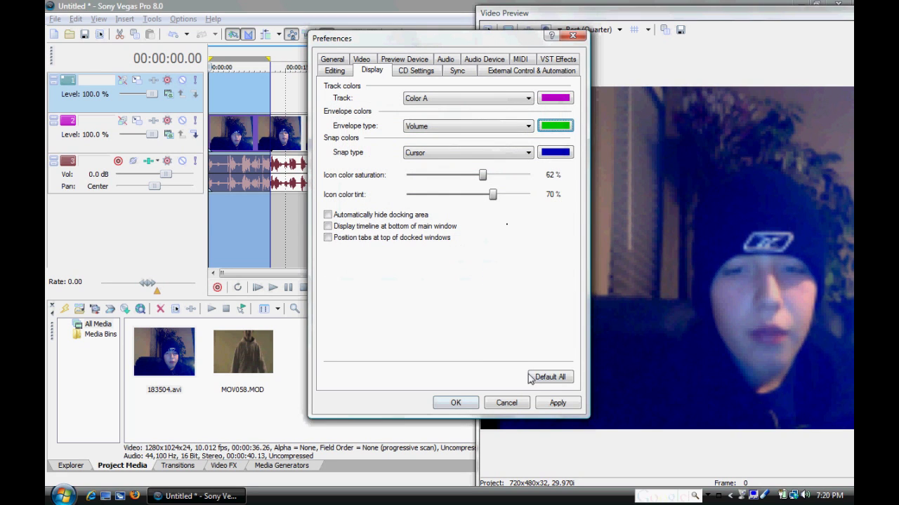
Step: Change the track colour from magenta to orange, then apply and close Preferences
click(554, 98)
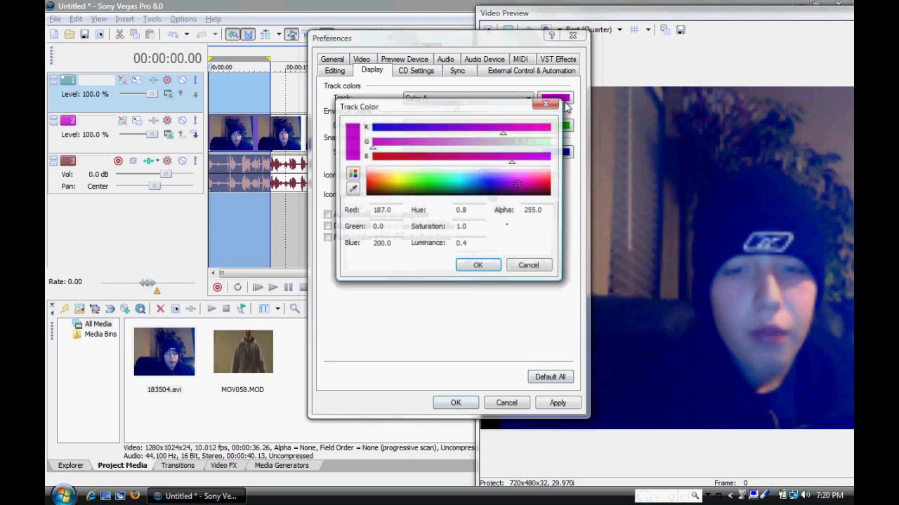
click(386, 182)
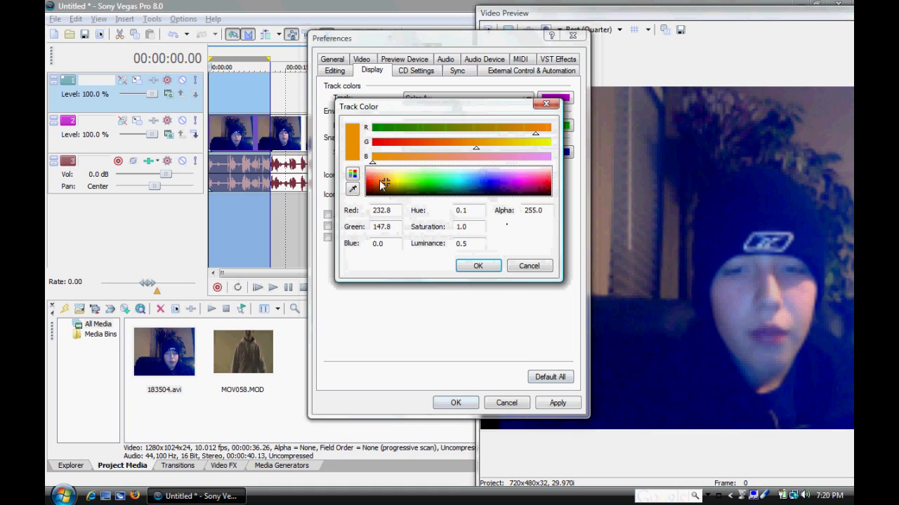
click(474, 270)
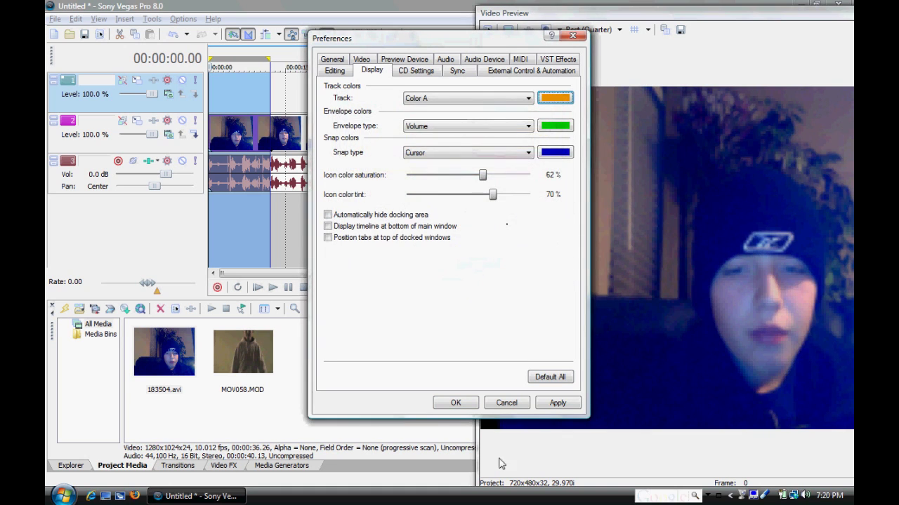
click(557, 404)
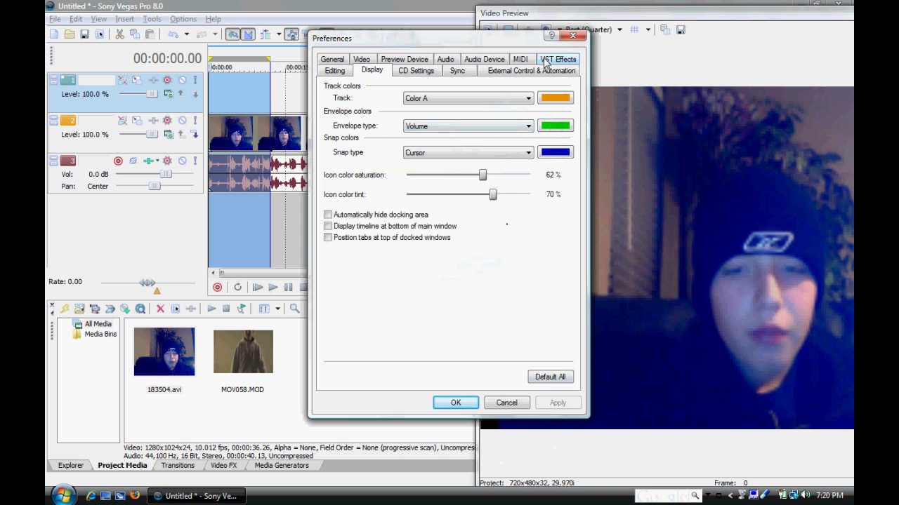
click(571, 36)
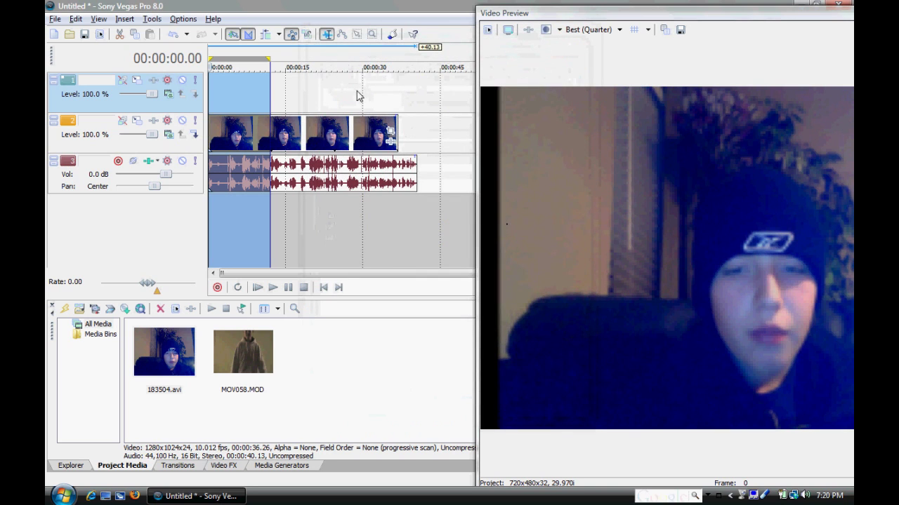